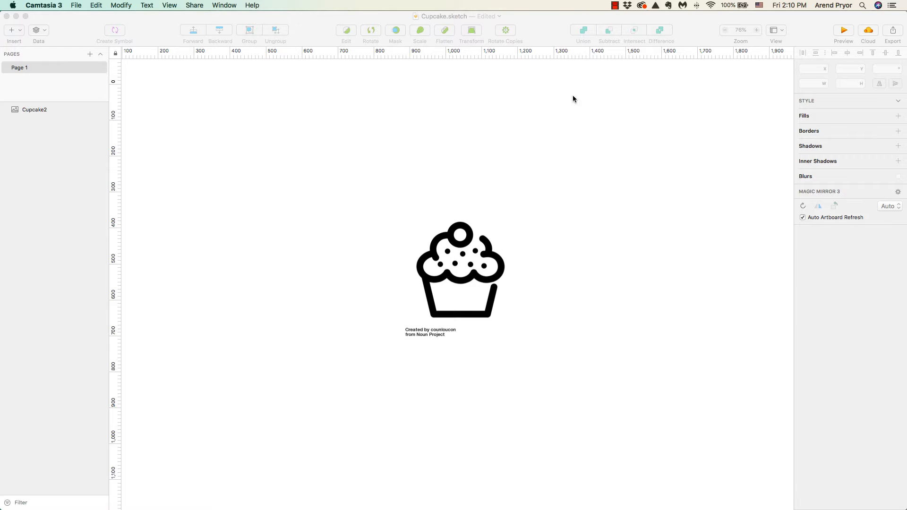
- Move the cupcake image to the right, to about X 1341, Y 436, clearing space on the canvas
click(551, 42)
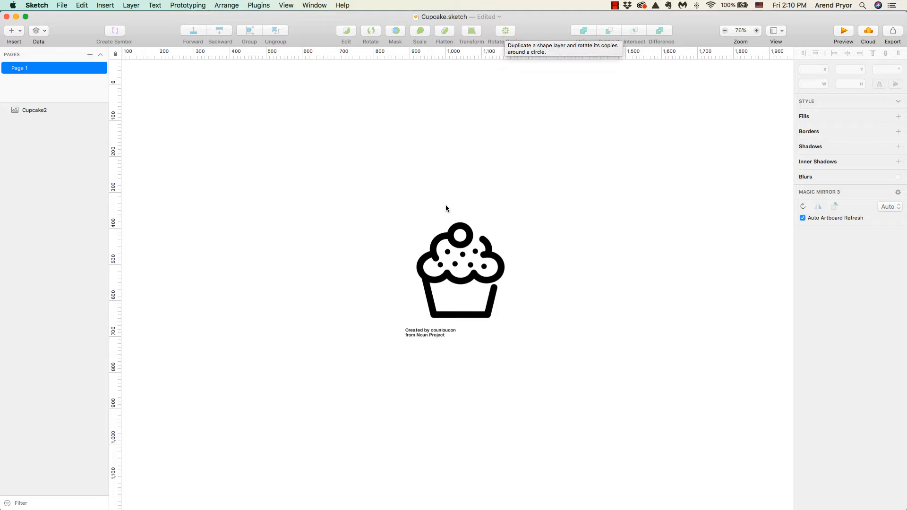
drag(446, 245, 618, 276)
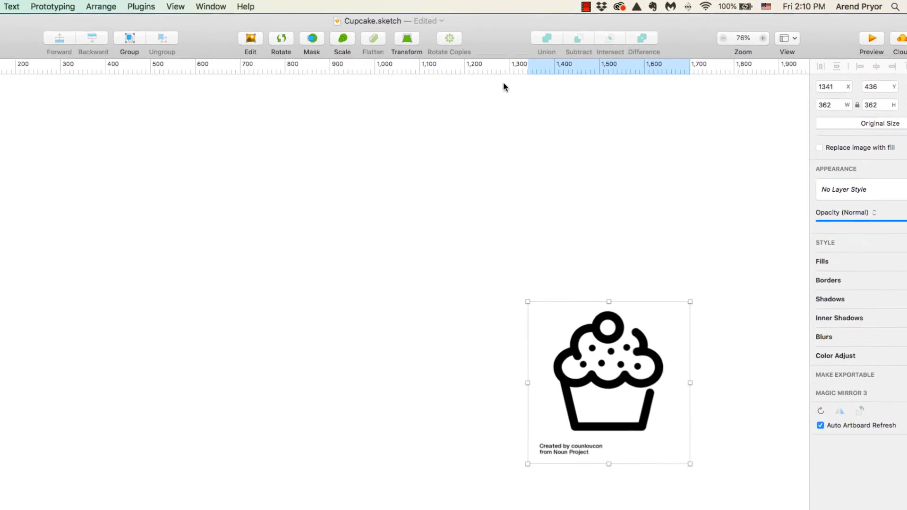
- Look through the toolbar customization options for the Rotate Copies tool
right_click(484, 47)
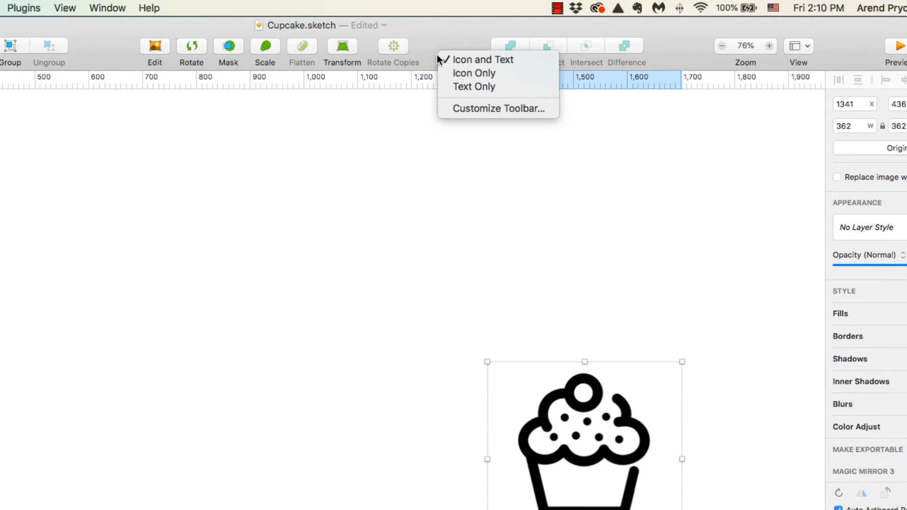
click(454, 108)
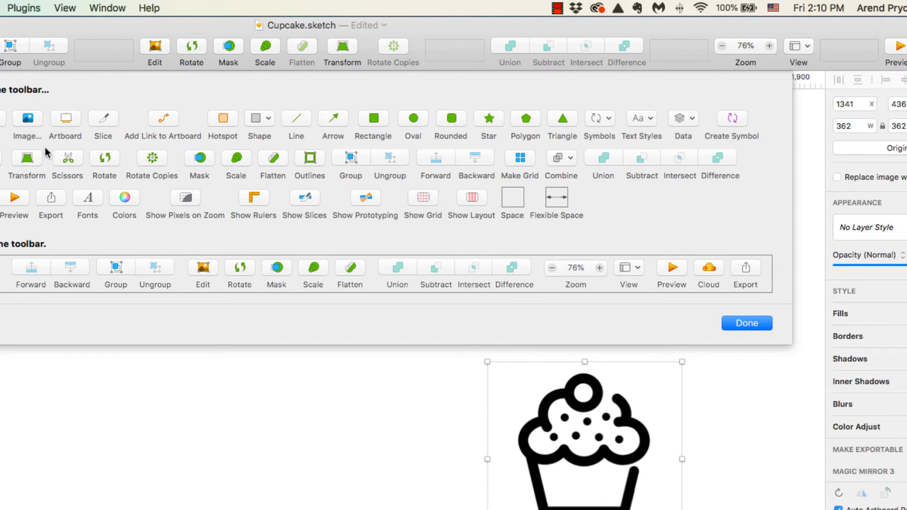
drag(157, 159, 393, 47)
click(727, 324)
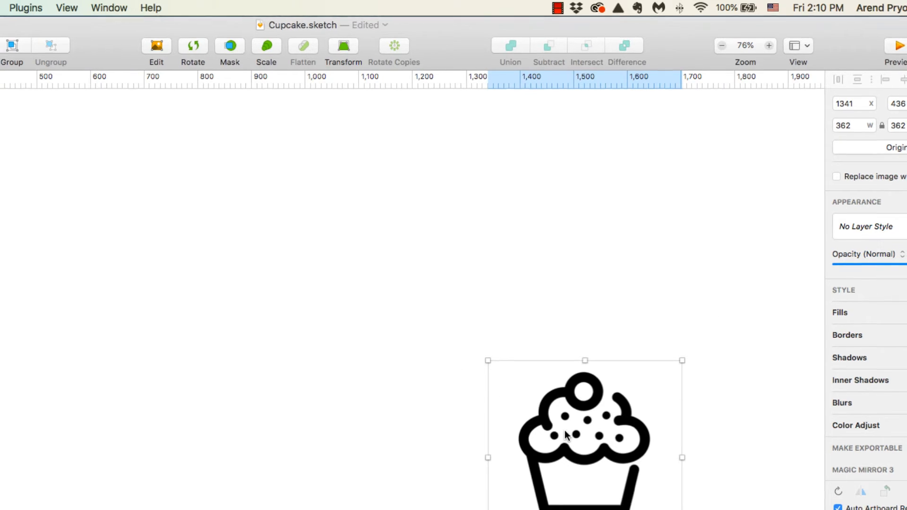
- Shift the cupcake image slightly up and left, and draw a circle about 401 px wide in the empty space beside it
drag(566, 432, 534, 412)
click(387, 399)
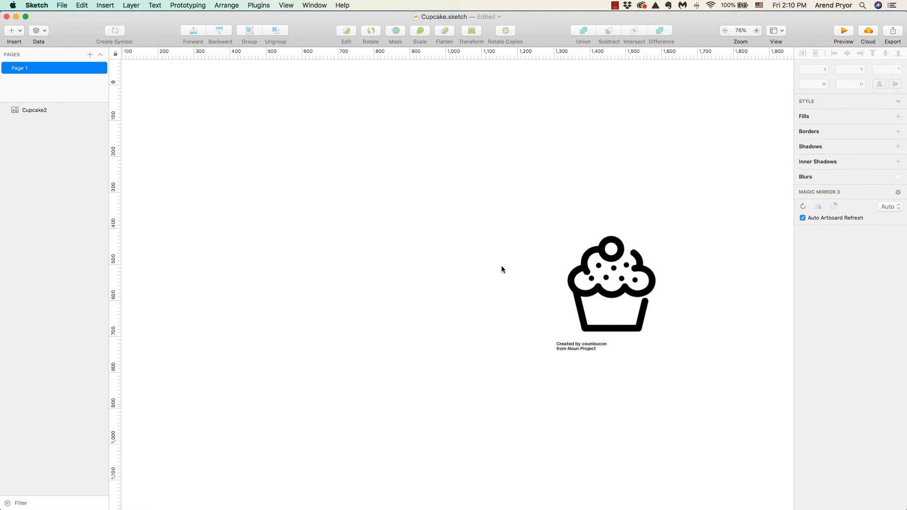
key(o)
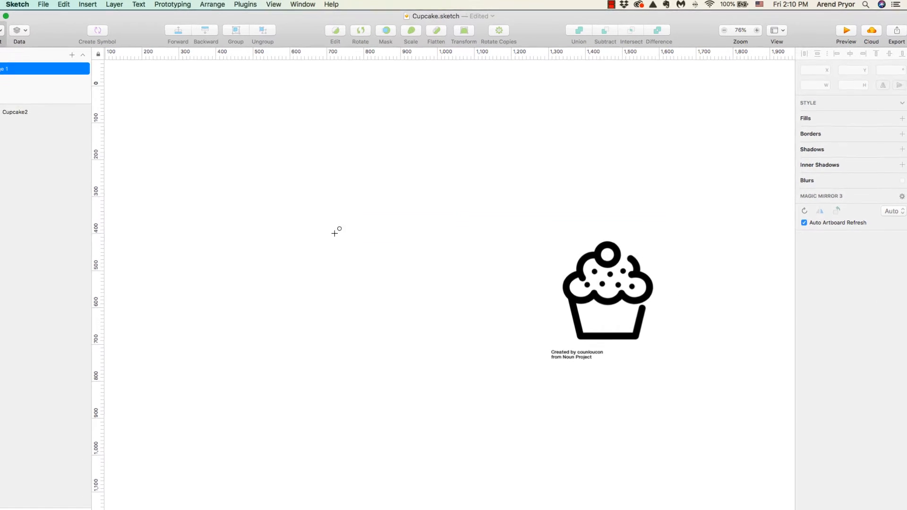
drag(215, 271, 398, 447)
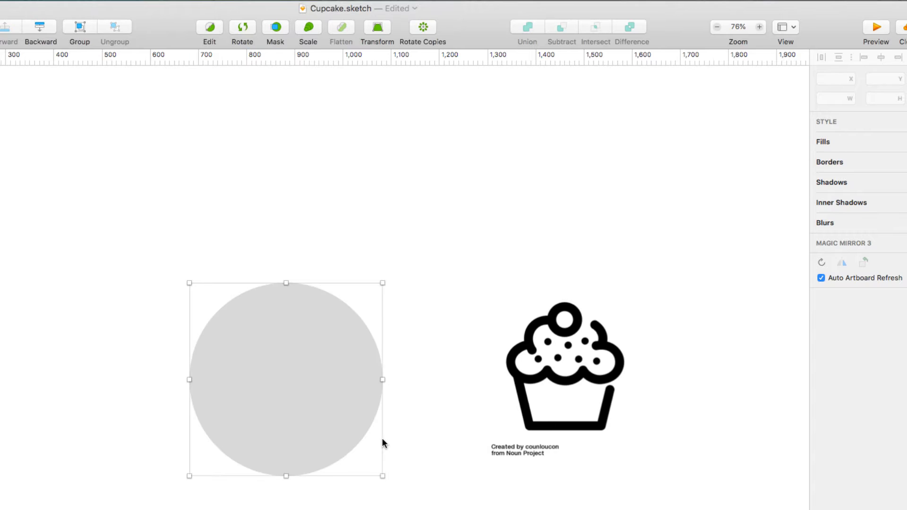
drag(328, 406, 352, 393)
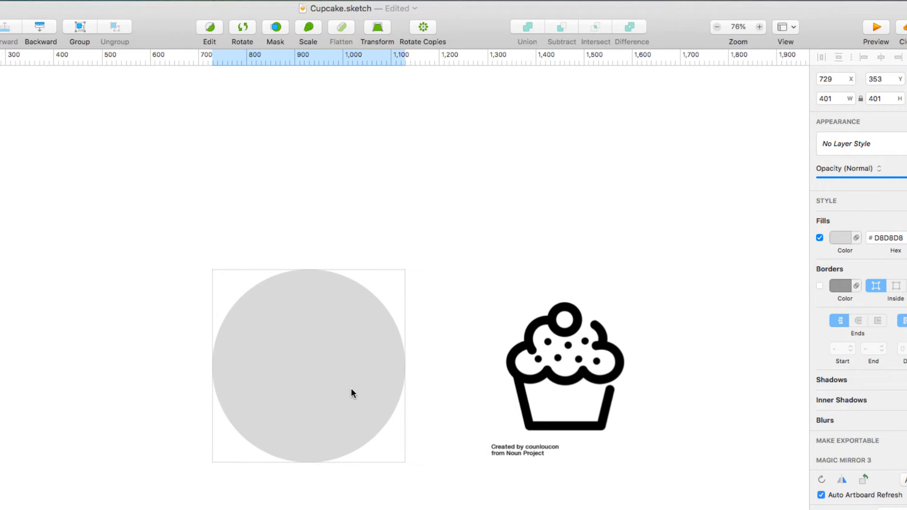
- Draw a small circle about 50 px wide, centred just above the large circle
click(346, 229)
key(o)
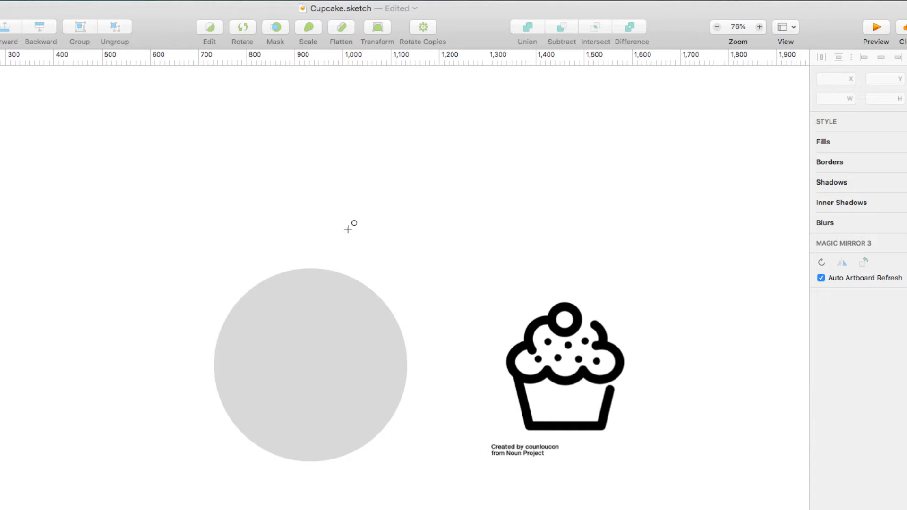
drag(298, 235, 320, 252)
- Reshape the small circle into a bell about 59 by 50 px by angling the upper curve handles of both side points inward
scroll(314, 247, up, 5)
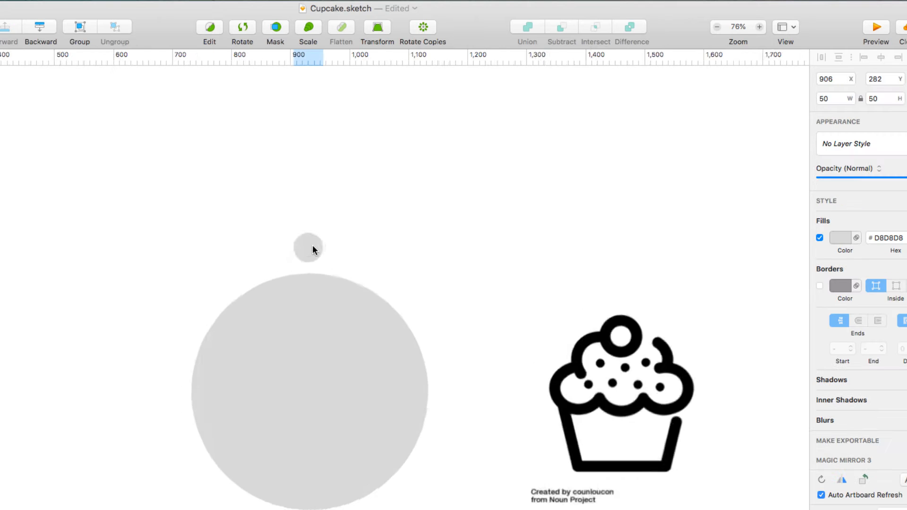
double_click(313, 249)
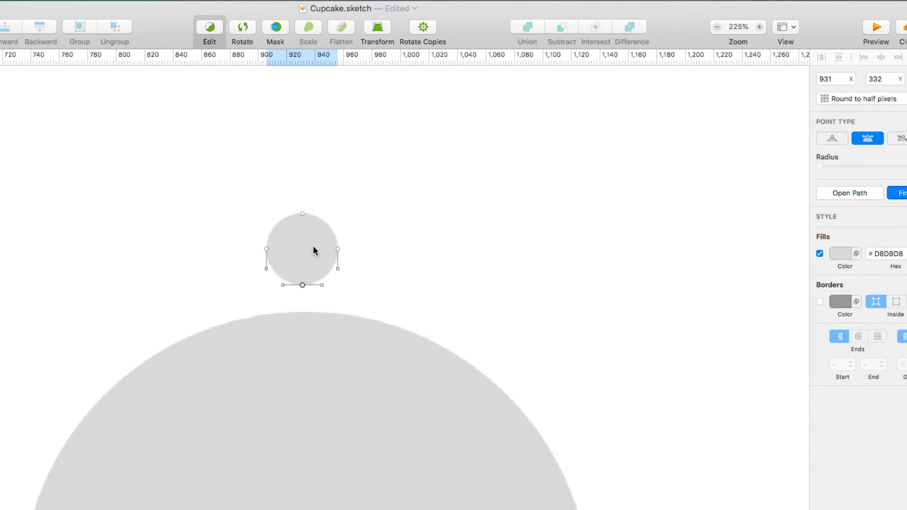
click(338, 249)
drag(338, 230, 323, 234)
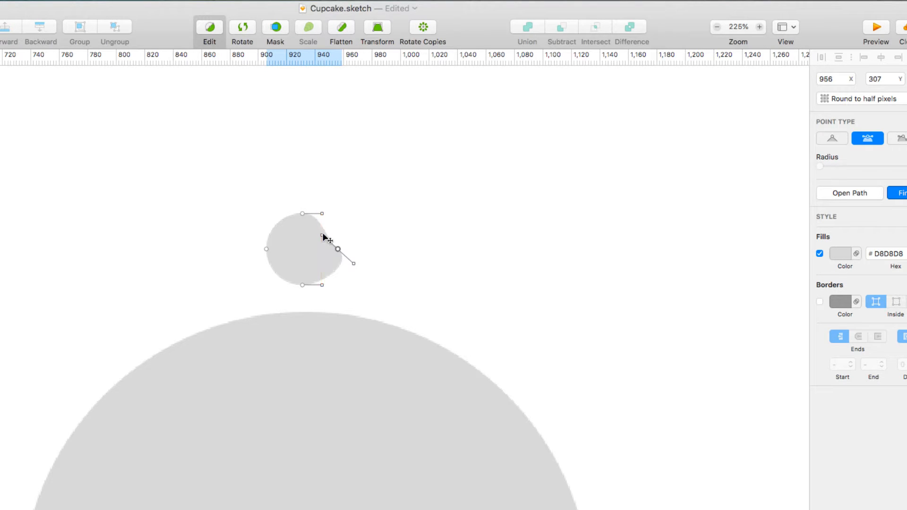
click(268, 248)
drag(267, 230, 281, 236)
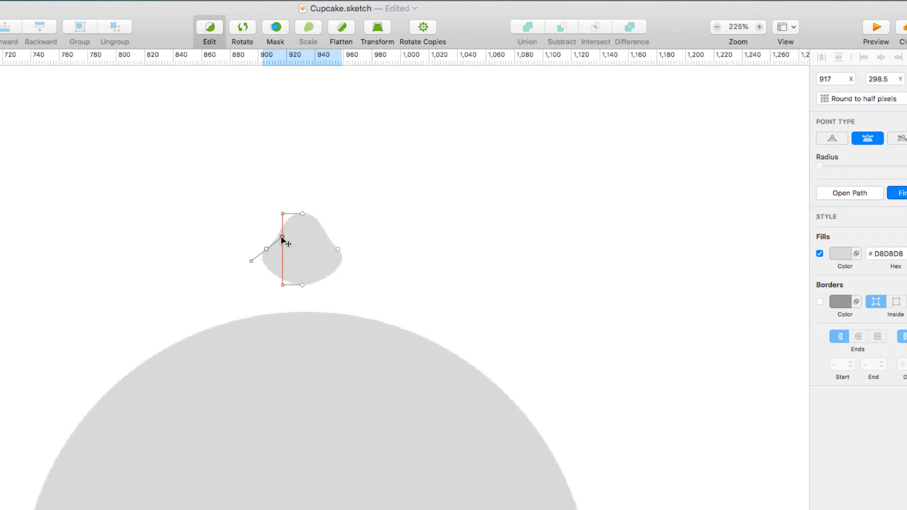
drag(281, 237, 287, 238)
click(337, 249)
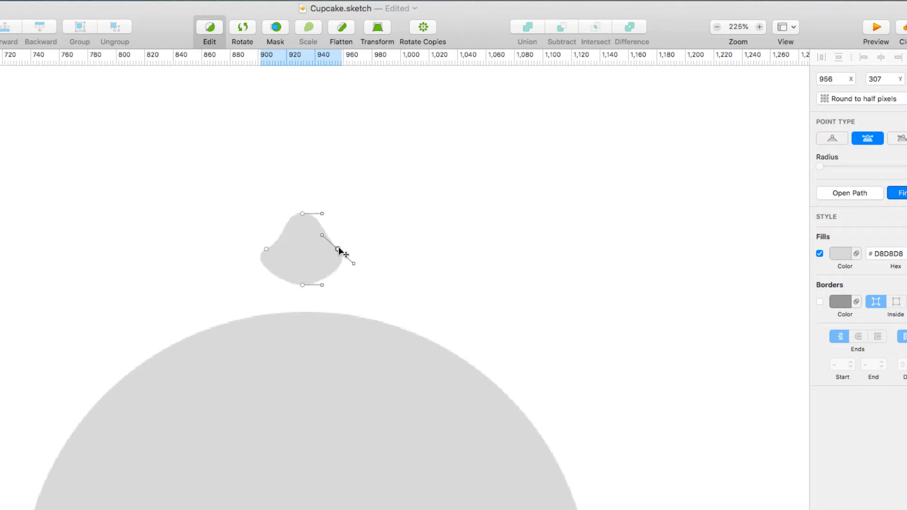
drag(322, 235, 315, 238)
click(245, 210)
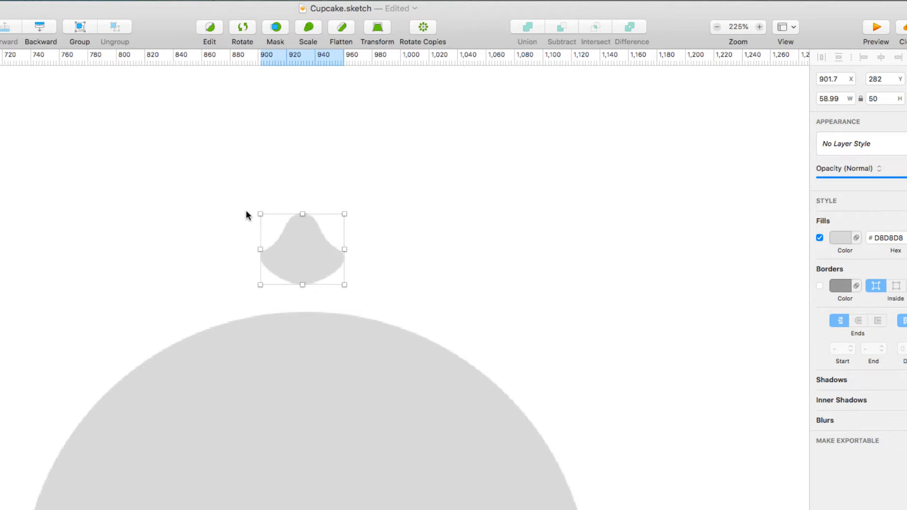
- Lower the bell shape onto the large circle's top edge and make 30 copies of it with Rotate Copies
scroll(307, 248, down, 5)
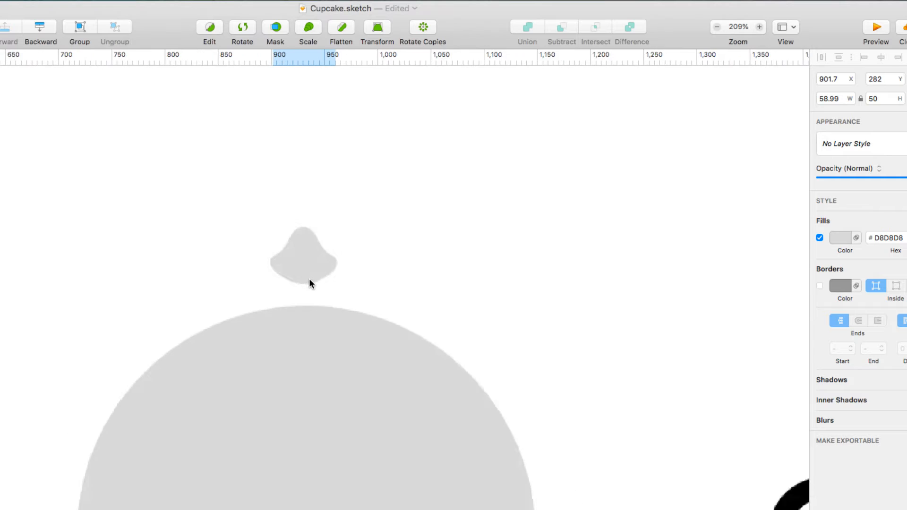
drag(304, 273, 308, 300)
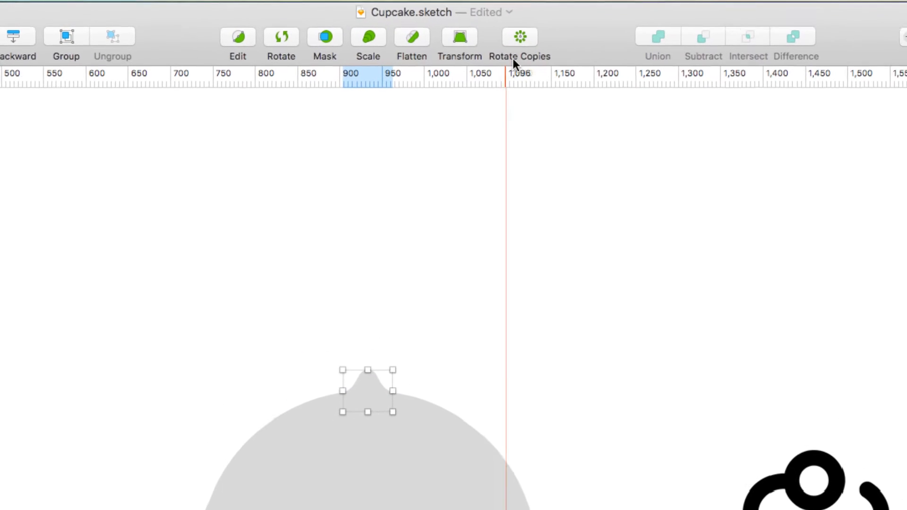
click(521, 38)
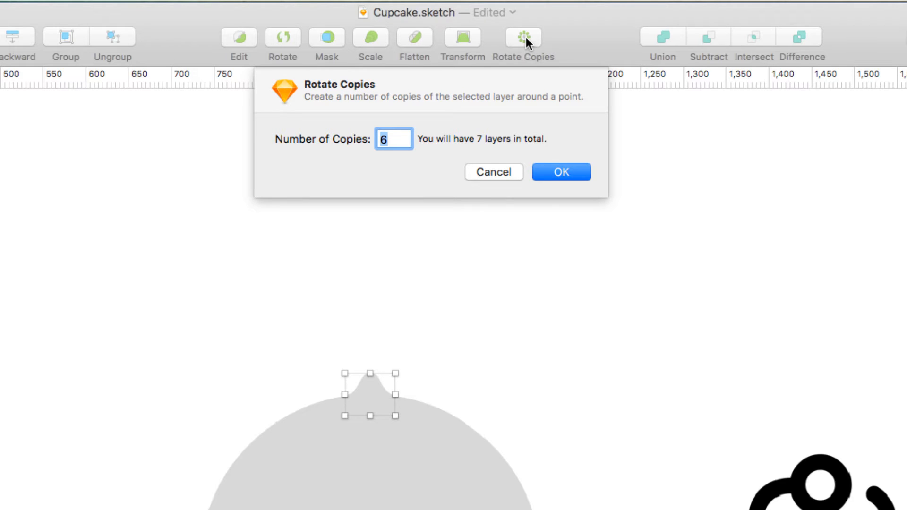
text(30)
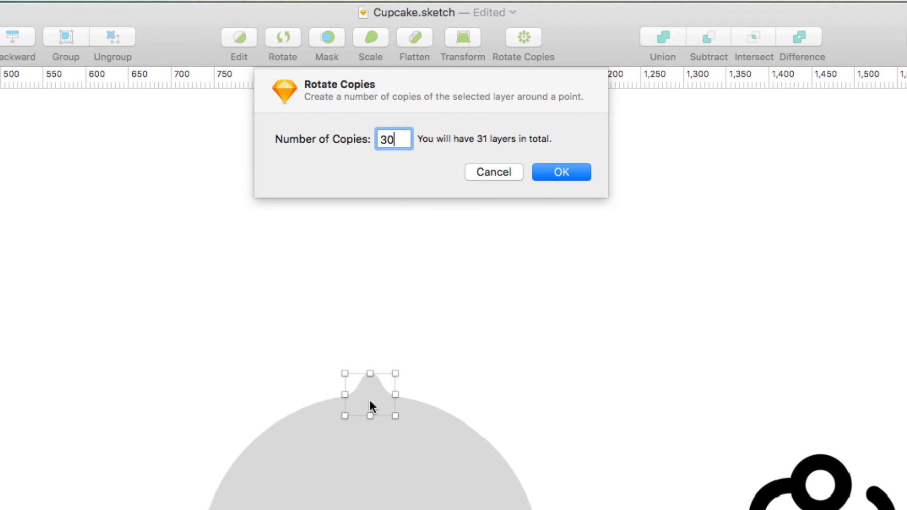
click(569, 171)
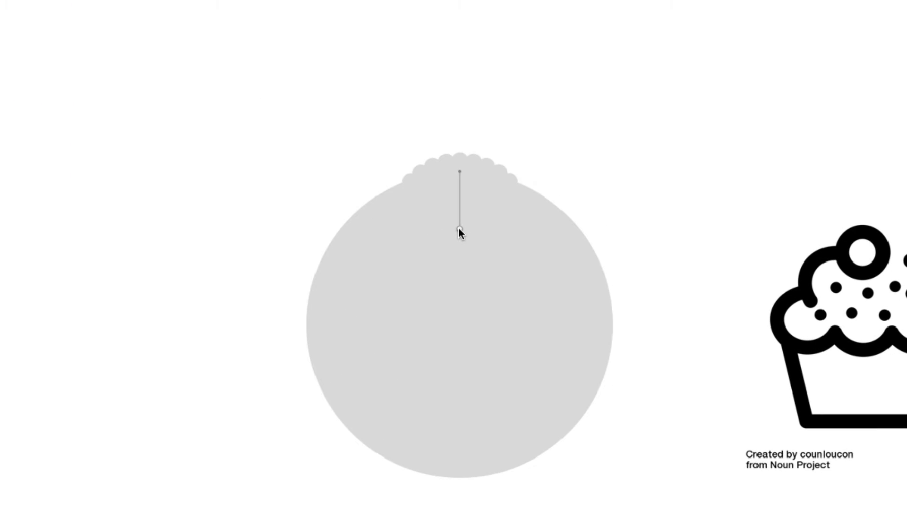
- Place the copies' rotation centre at the middle of the large circle so the bumps are spaced evenly around its edge
drag(458, 229, 458, 321)
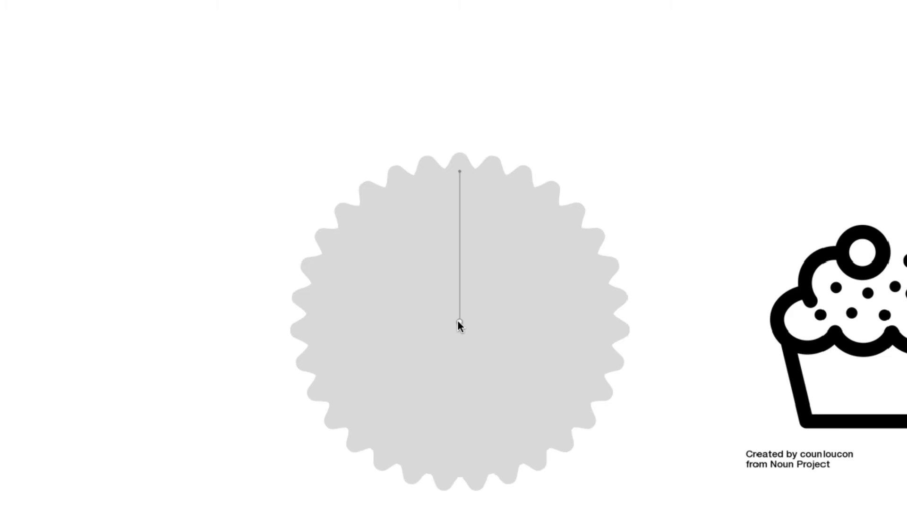
drag(458, 321, 459, 320)
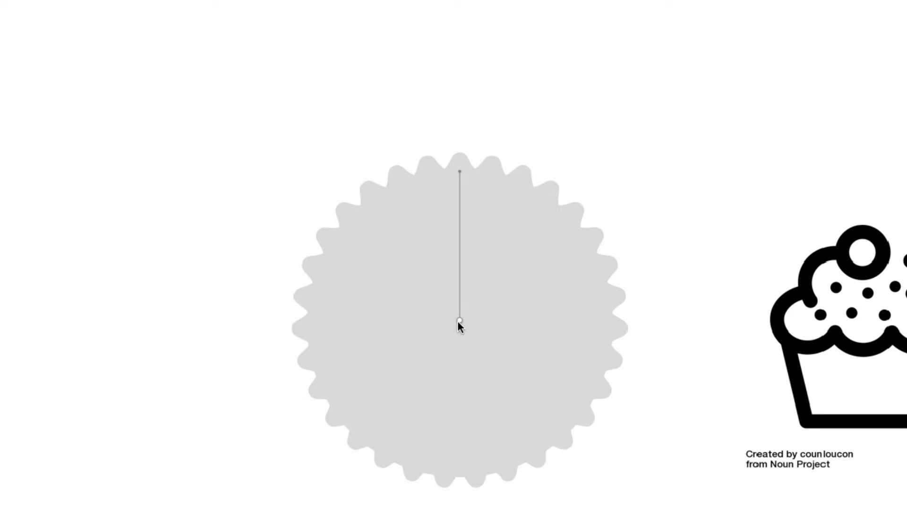
drag(458, 323, 459, 322)
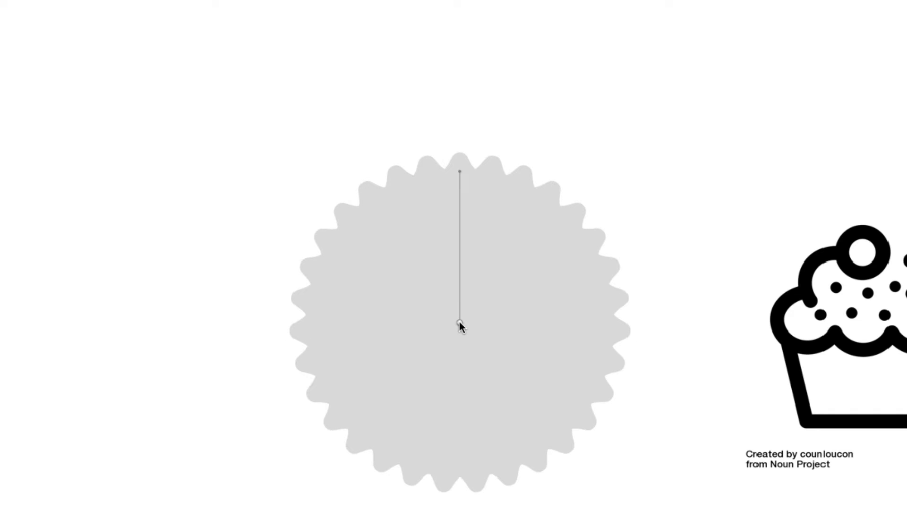
click(500, 93)
- Union the large circle and all rotated bumps into one shape and fill it with coral red FE6565
scroll(477, 208, down, 3)
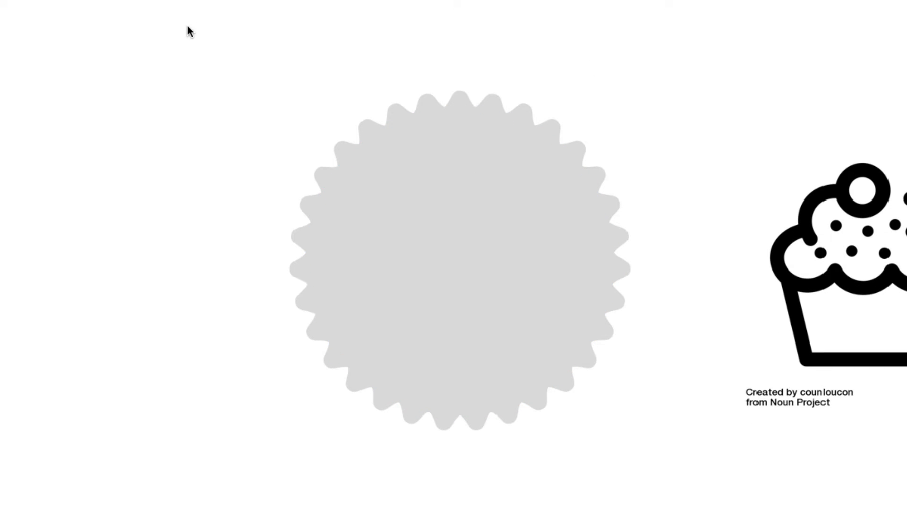
drag(188, 27, 650, 509)
click(727, 17)
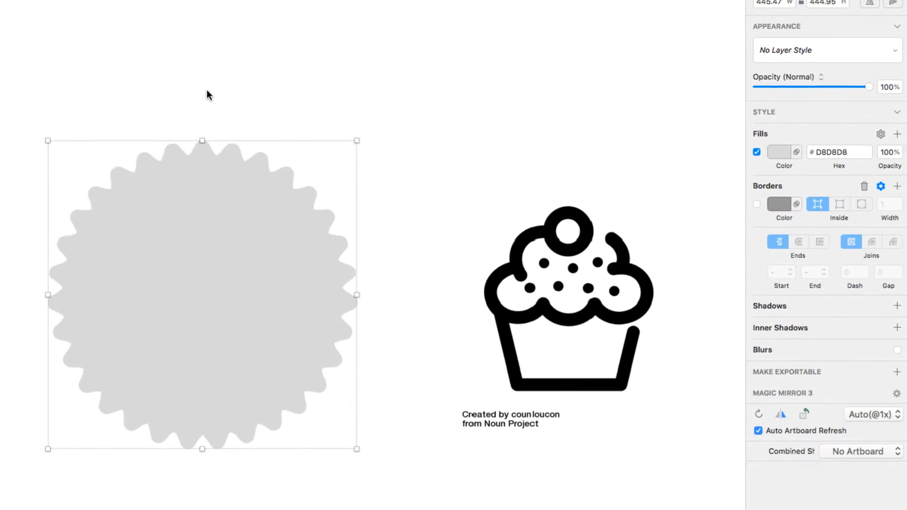
click(771, 152)
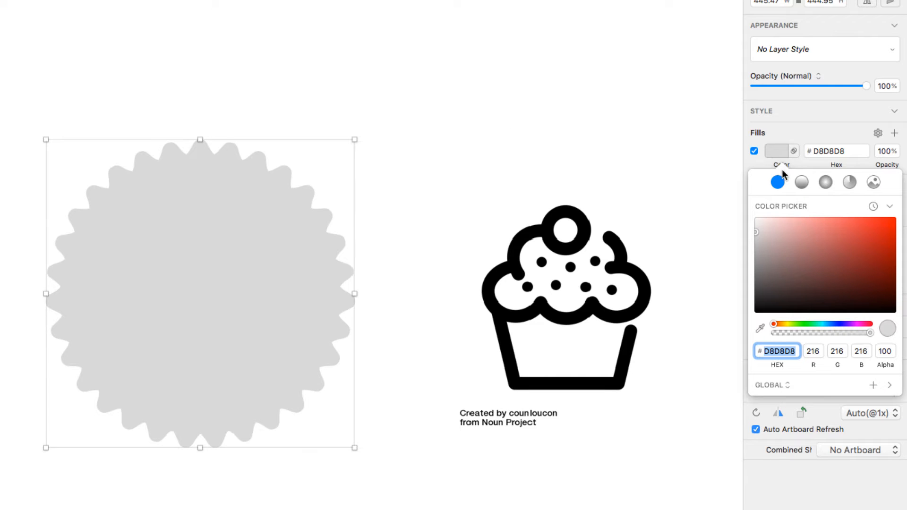
drag(835, 220, 838, 218)
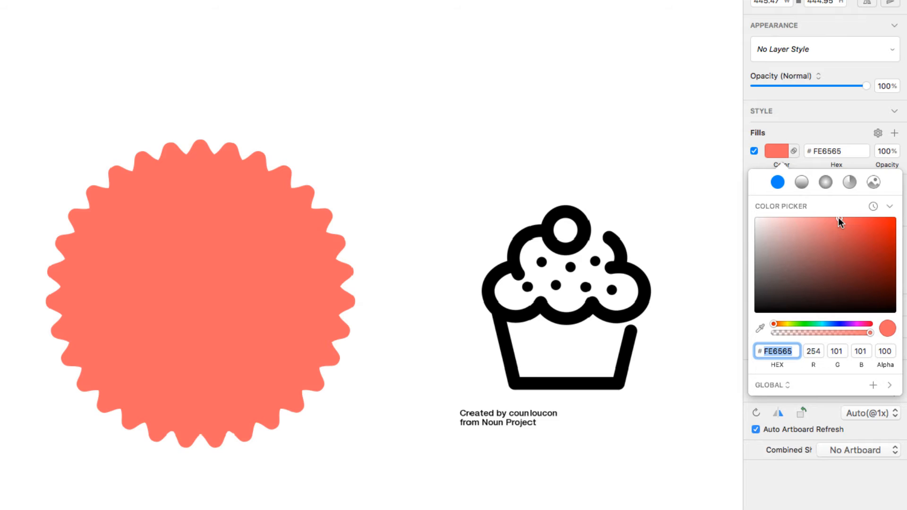
- Open the cupcake image for pixel editing and place a copy trimmed to about 276 by 321 px above the original
click(567, 270)
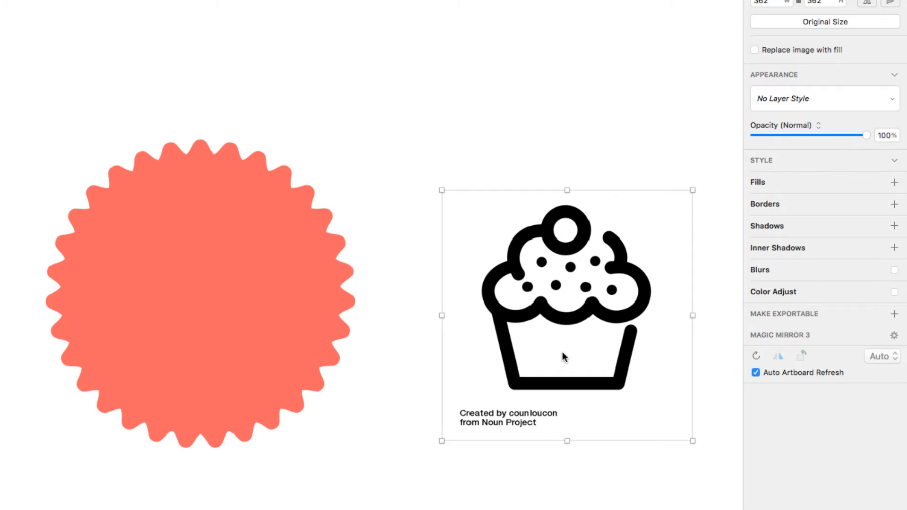
double_click(562, 253)
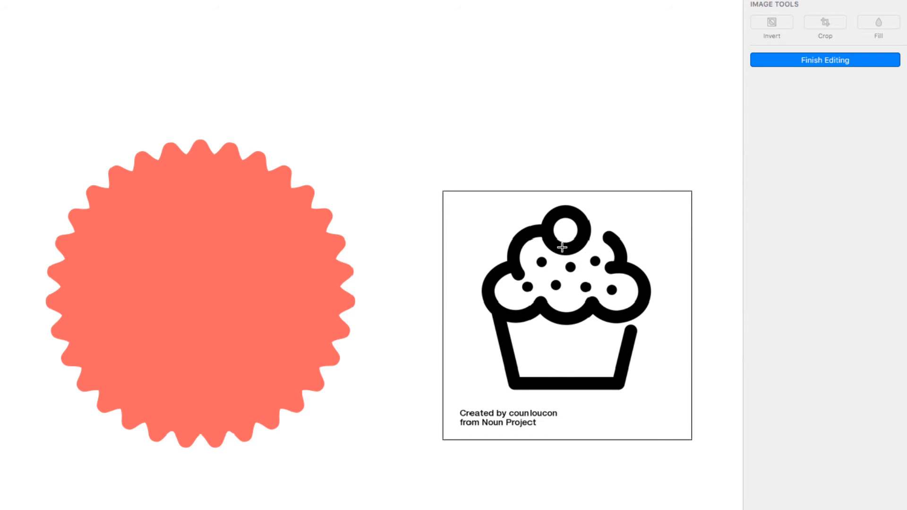
key(Escape)
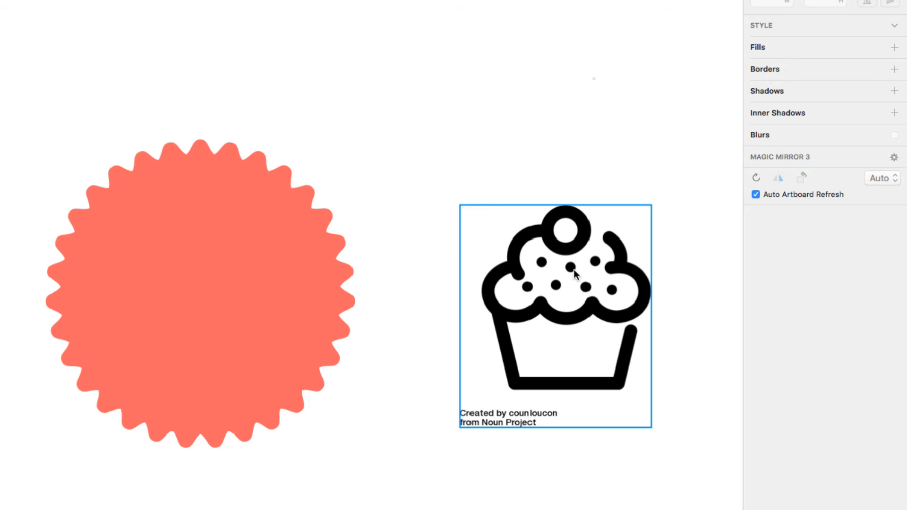
drag(575, 274, 465, 94)
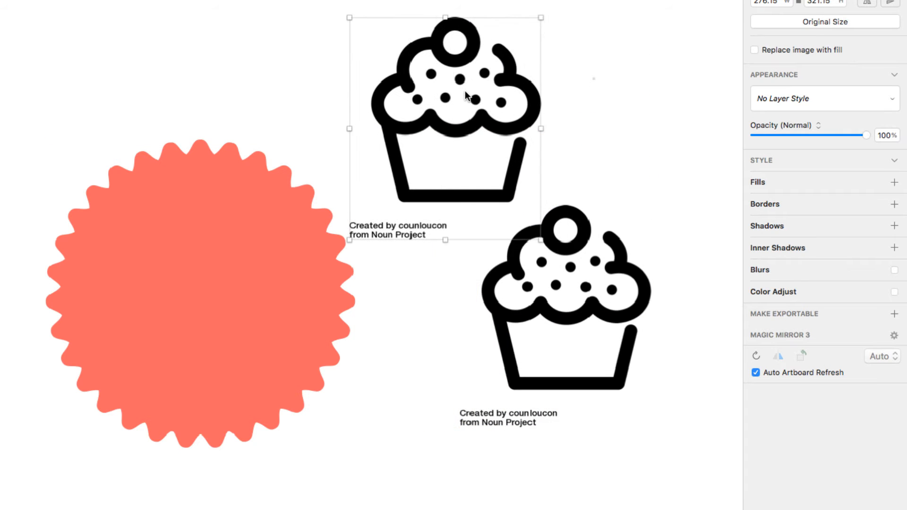
- Crop the upper cupcake copy to the cupcake drawing alone, cutting off the credit text beneath it
double_click(465, 94)
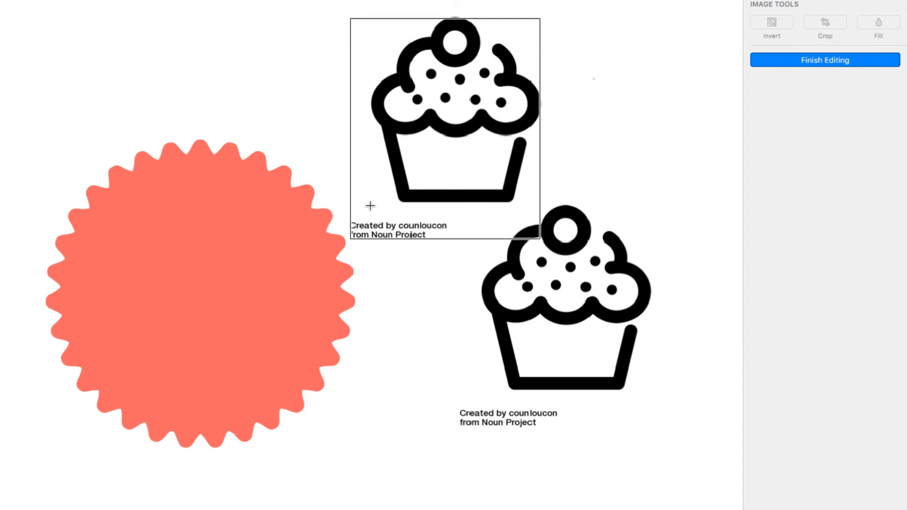
drag(370, 206, 553, 13)
click(829, 21)
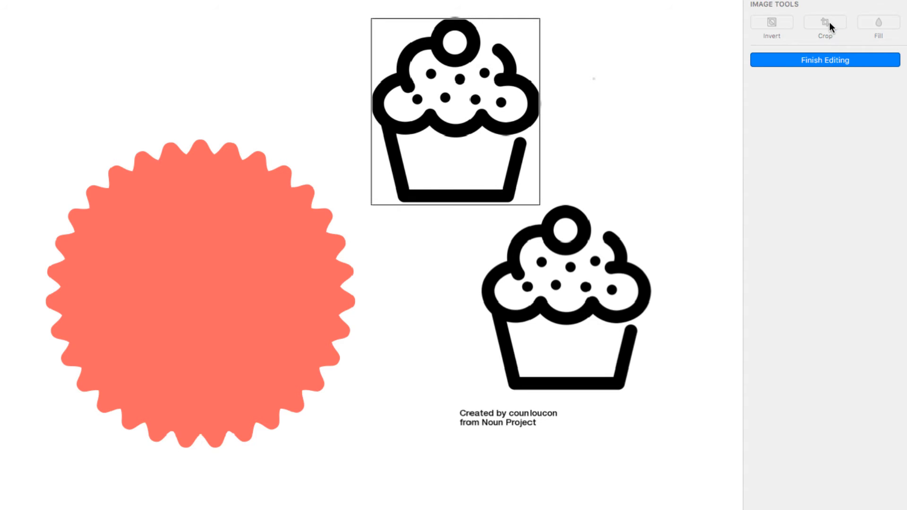
click(640, 71)
click(474, 99)
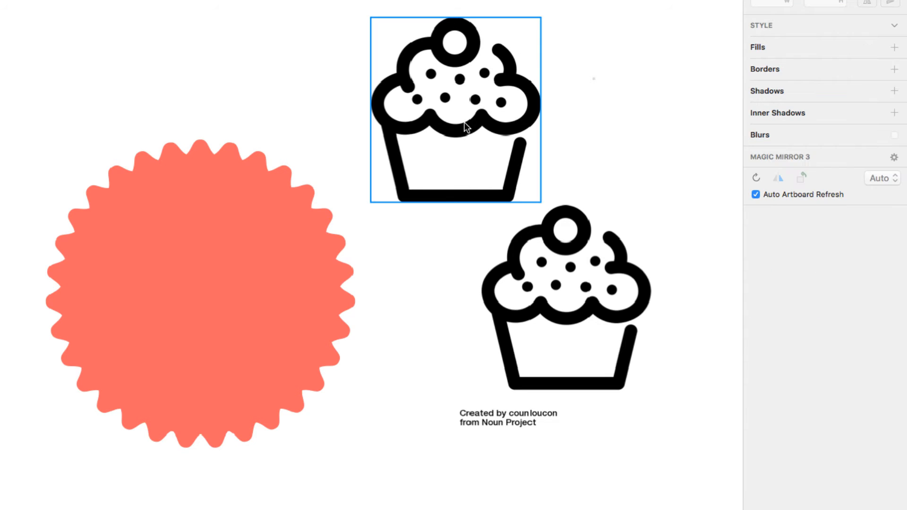
- Place the cropped cupcake over the badge, bring it forward in front of the coral shape and fill it with white FFFFFF
drag(464, 122, 208, 268)
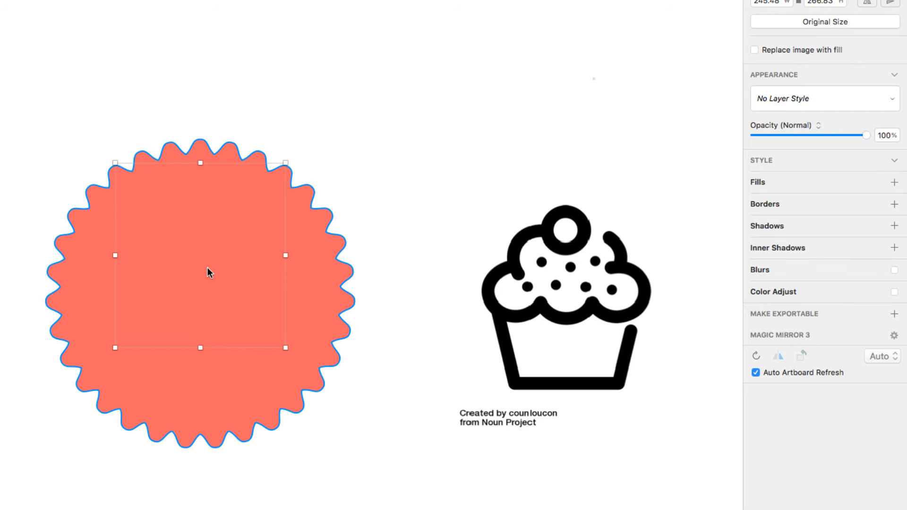
key(alt+super+bracketright)
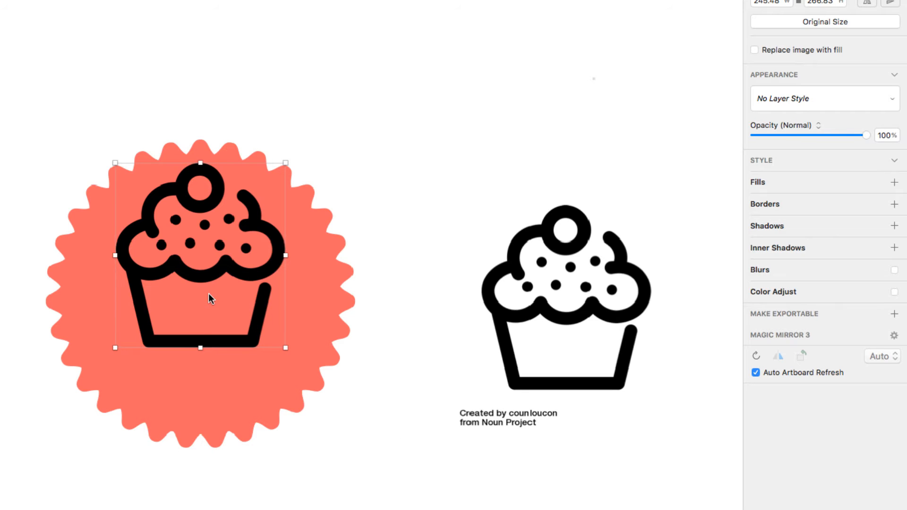
click(757, 183)
click(755, 270)
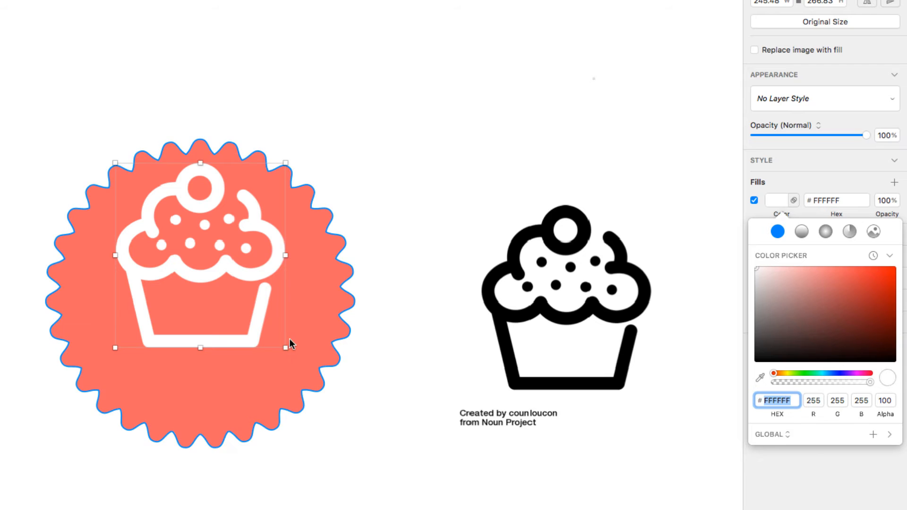
- Scale the white cupcake down to about 93 by 101 px and centre it horizontally near the badge's upper edge
drag(285, 348, 178, 231)
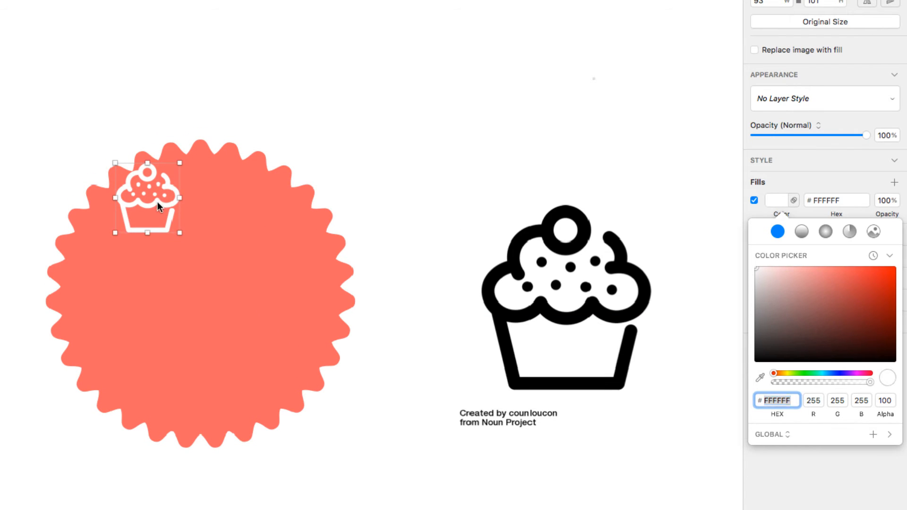
drag(157, 202, 211, 217)
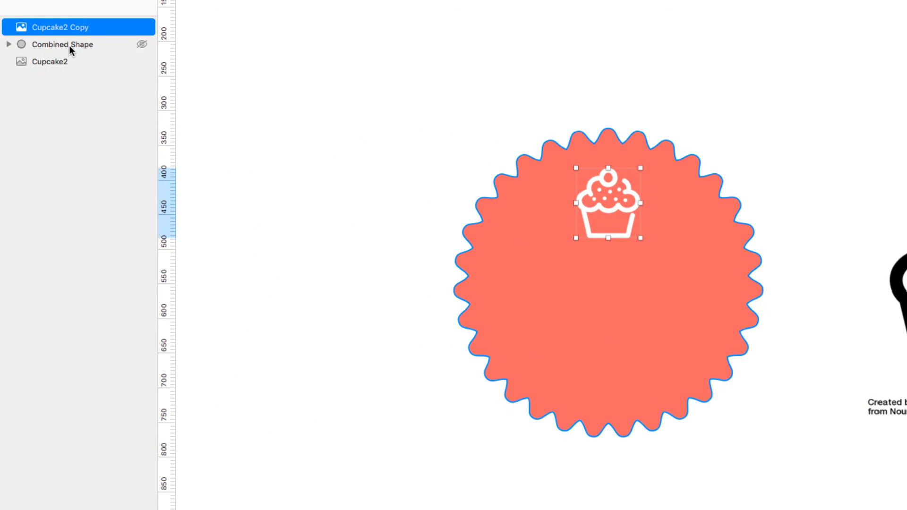
- Duplicate the large base oval inside the combined badge shape and move the copy out above all other layers
click(69, 45)
click(8, 44)
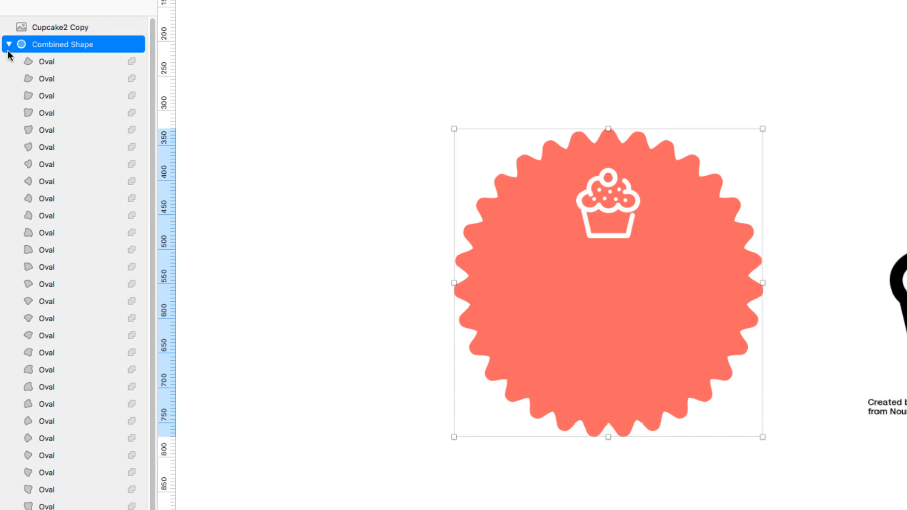
scroll(20, 204, down, 1)
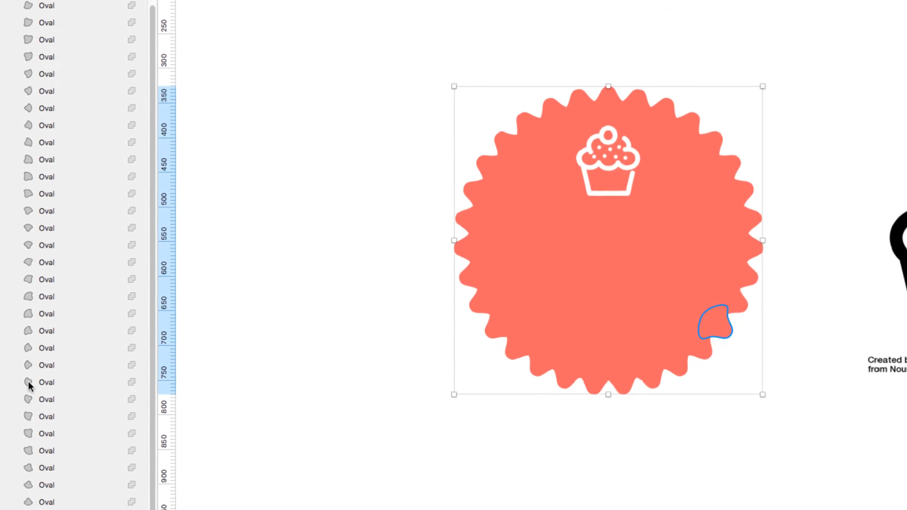
click(42, 464)
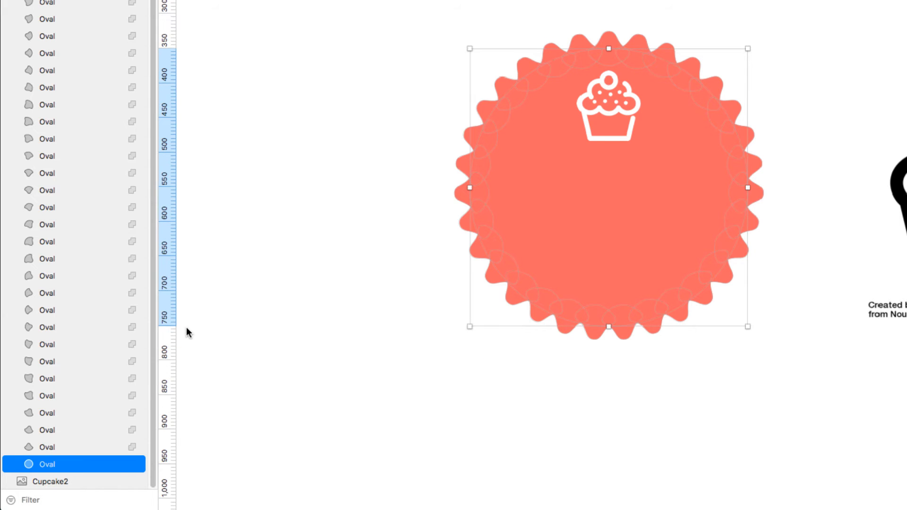
key(super+d)
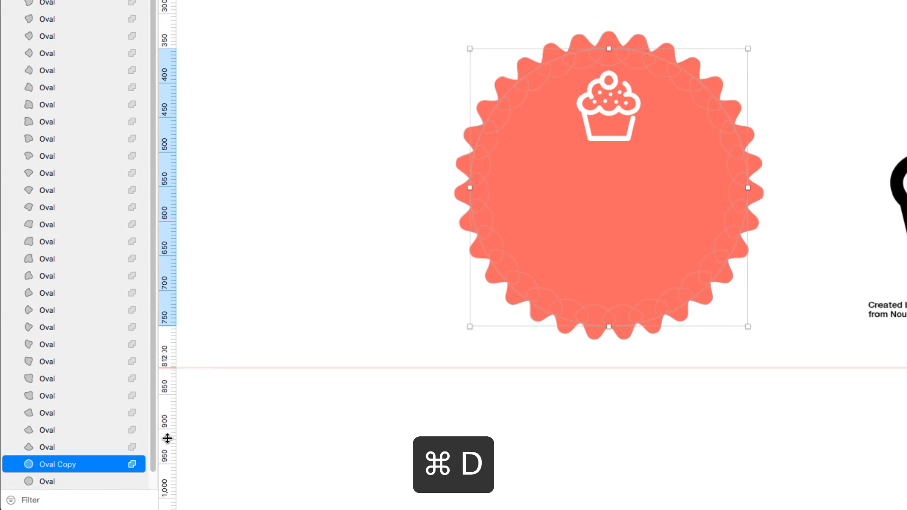
scroll(58, 435, up, 1)
scroll(58, 435, down, 2)
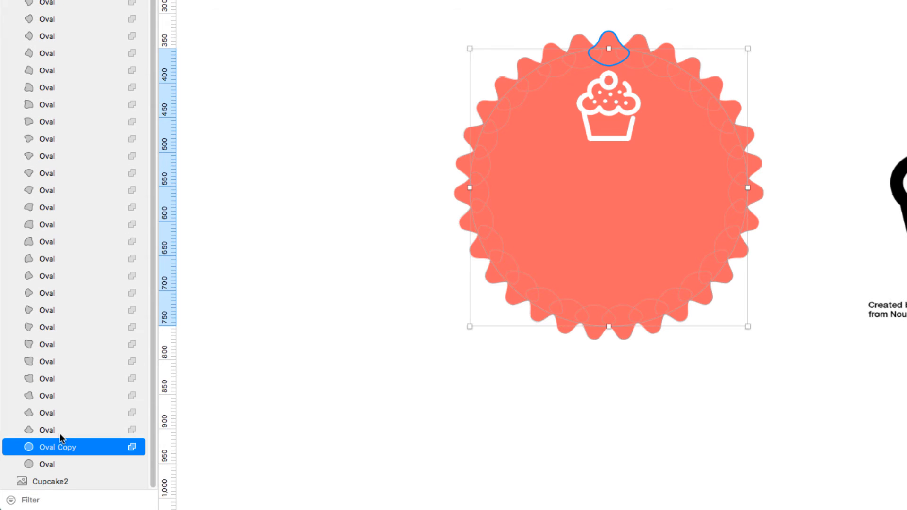
drag(49, 459, 48, 21)
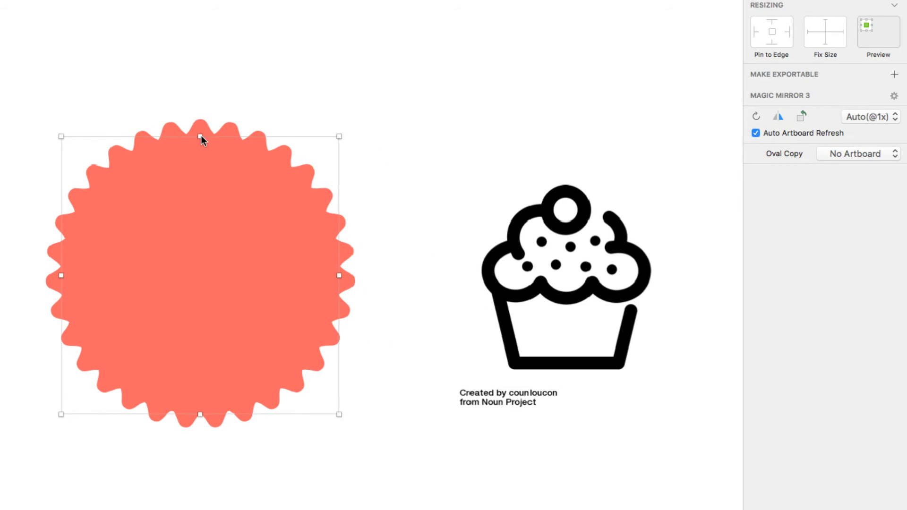
- Fill the copied circle with light grey D1D1D1 and shrink it about its centre so it sits inside the scalloped edge
click(11, 39)
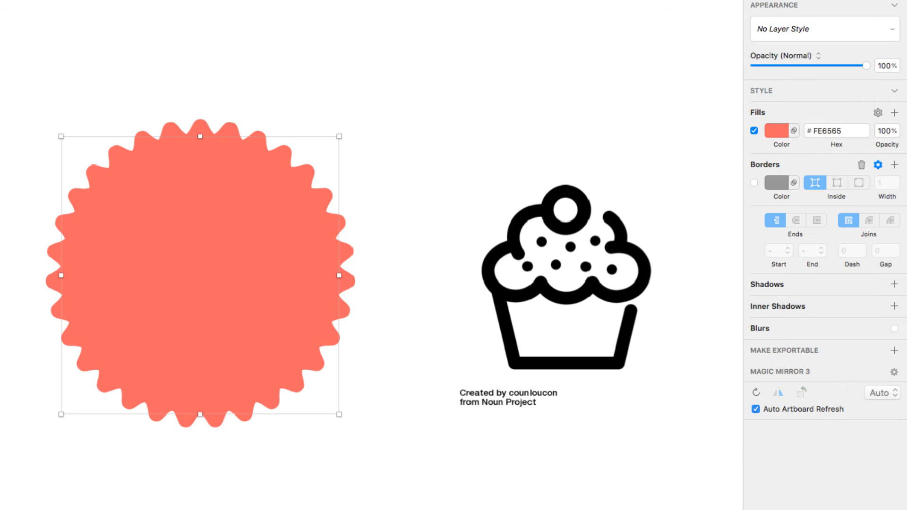
click(767, 129)
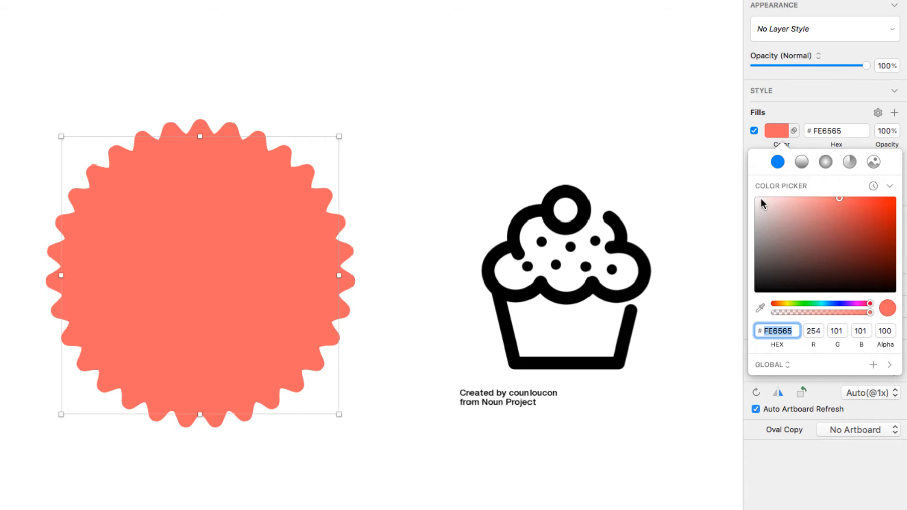
drag(755, 210, 750, 214)
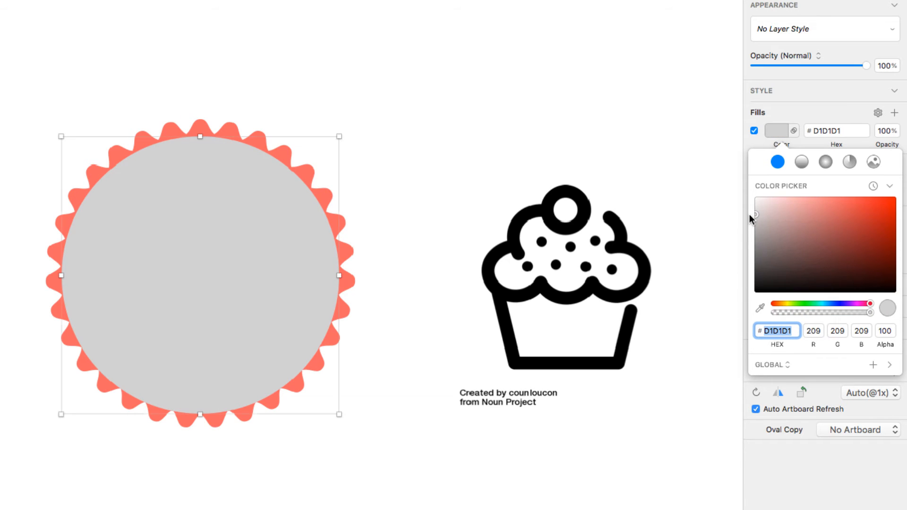
key(shift+super+2)
drag(338, 413, 332, 400)
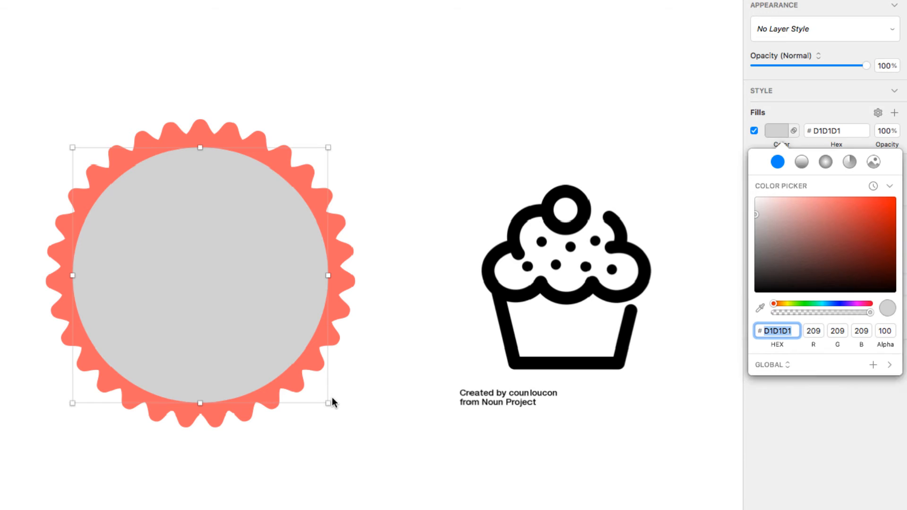
- Turn off the inner circle's fill and give it an inside border with a width of 5
click(752, 143)
click(753, 183)
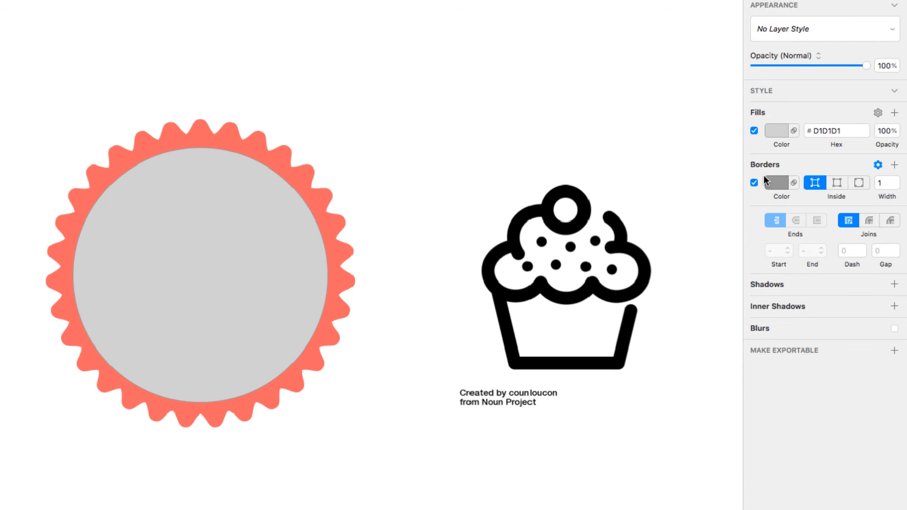
click(753, 131)
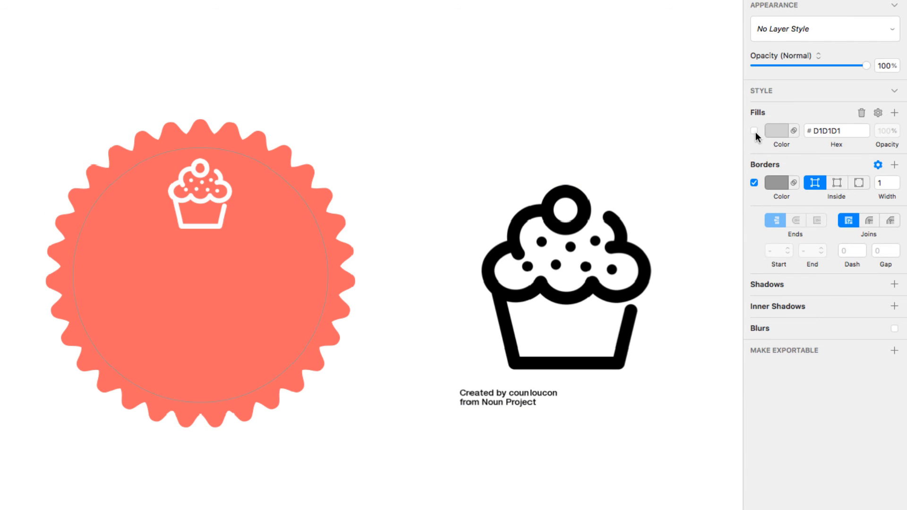
click(897, 180)
click(896, 180)
click(897, 180)
click(896, 180)
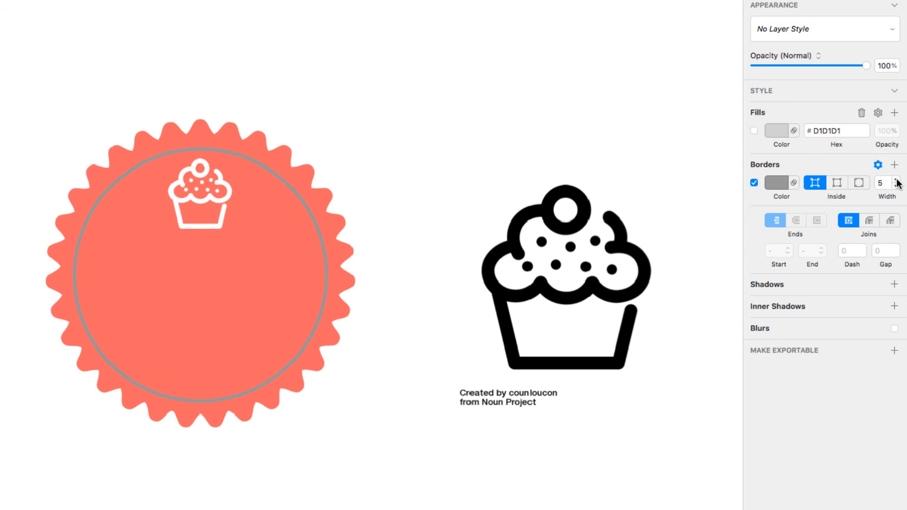
- Set the inner circle's border colour to white FFFFFF
click(786, 181)
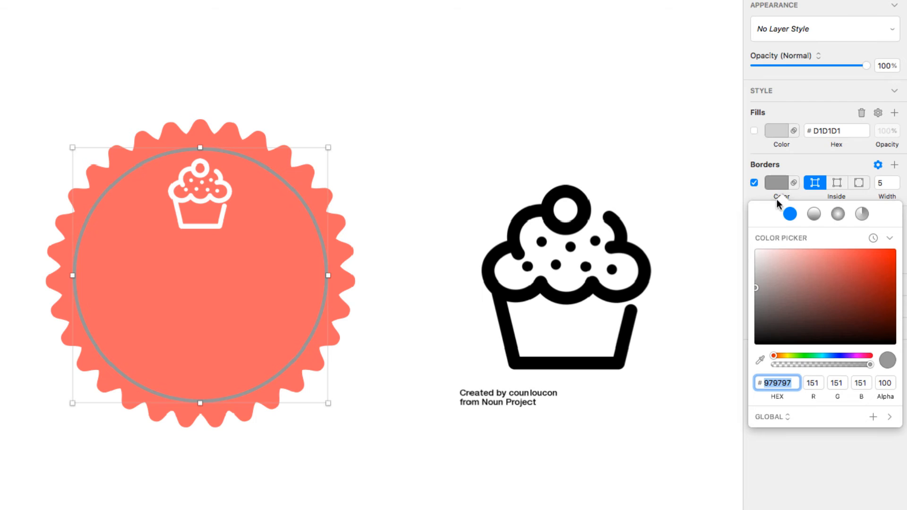
drag(769, 251, 747, 245)
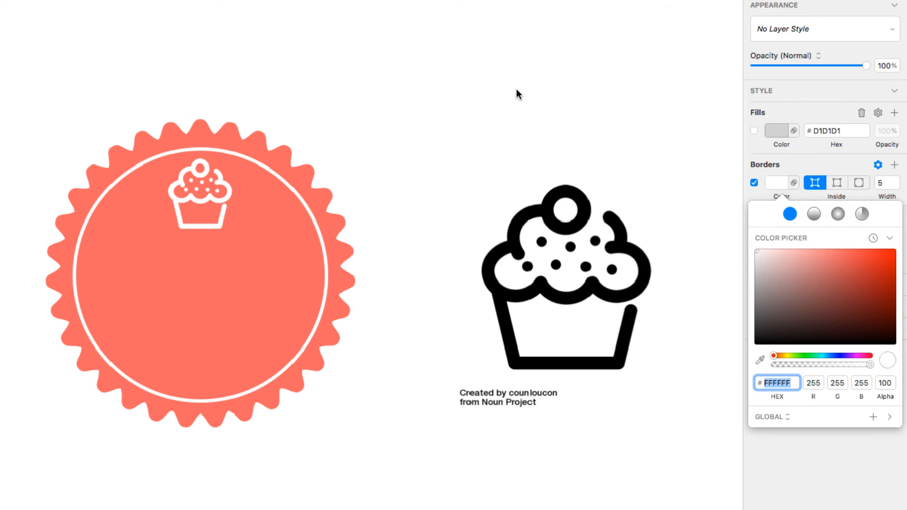
click(497, 85)
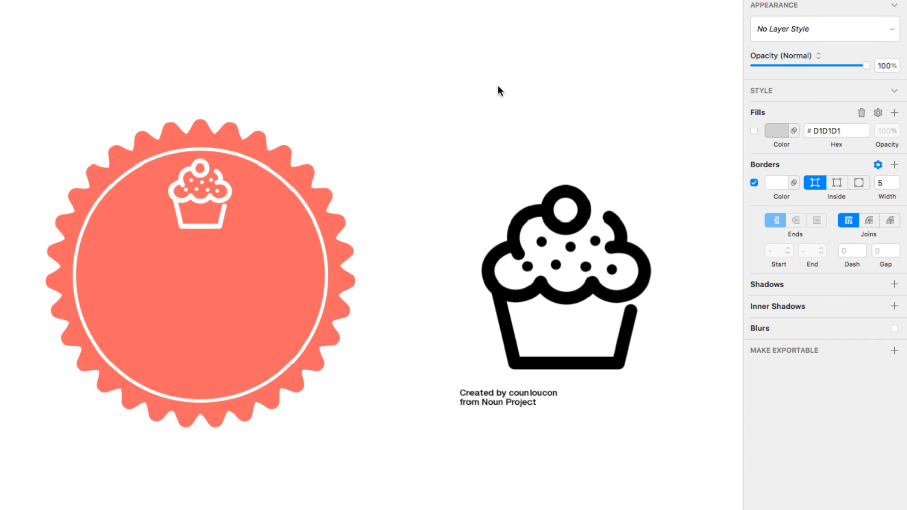
- Align the white ring and the scalloped badge shape to the same vertical middle
click(236, 242)
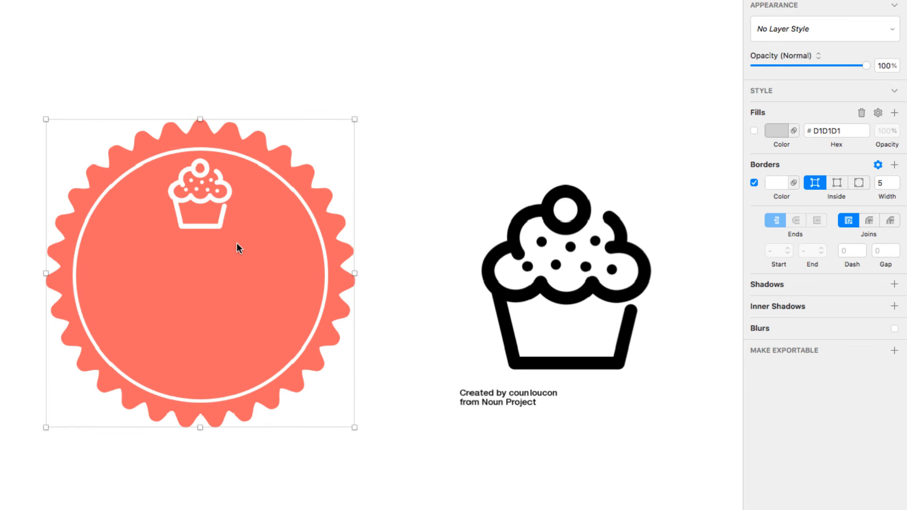
shift+click(316, 225)
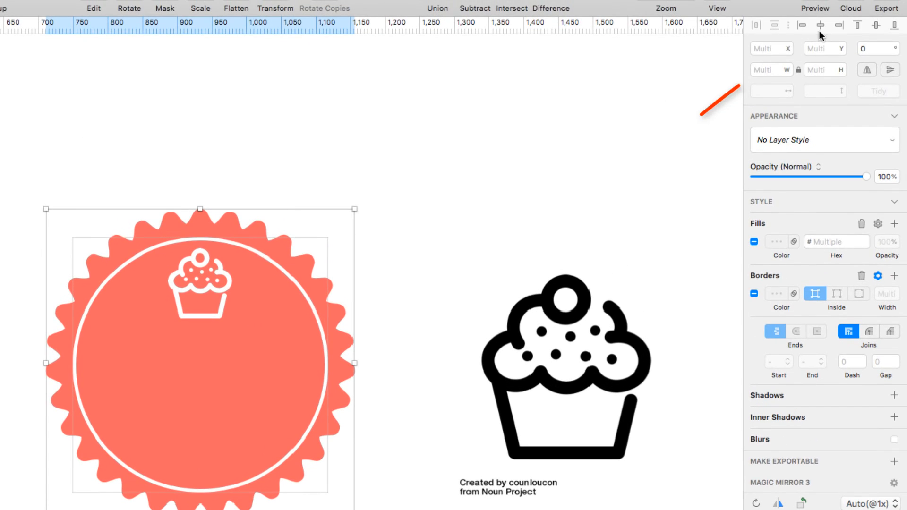
click(876, 25)
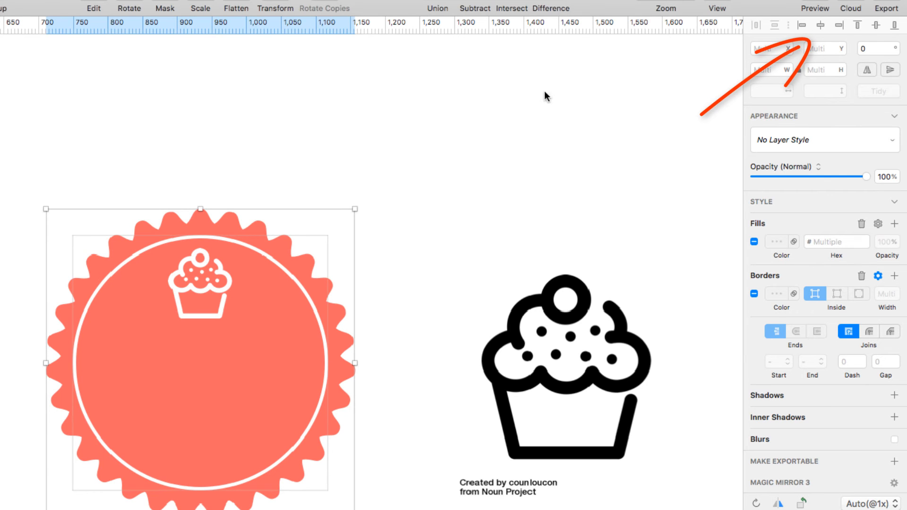
click(526, 99)
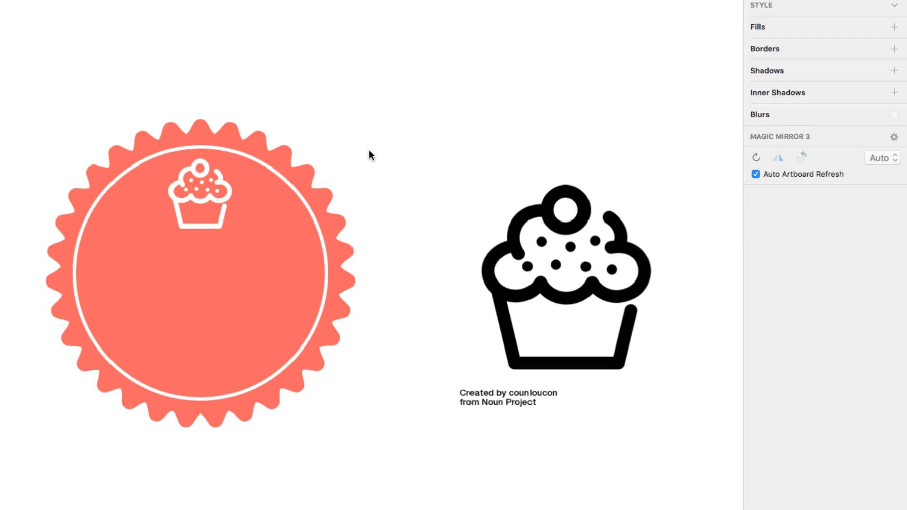
- Add a text layer reading "The little" around the middle of the badge, below the cupcake
key(t)
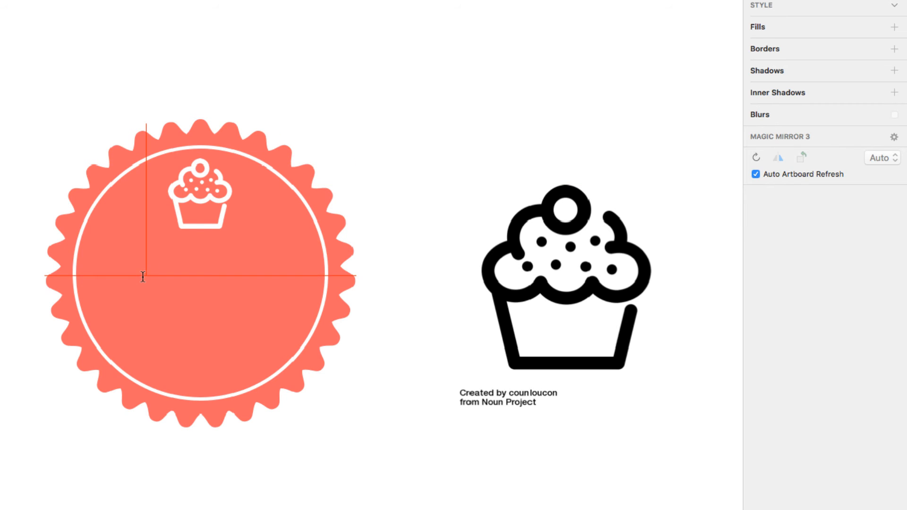
click(144, 277)
text(The litt)
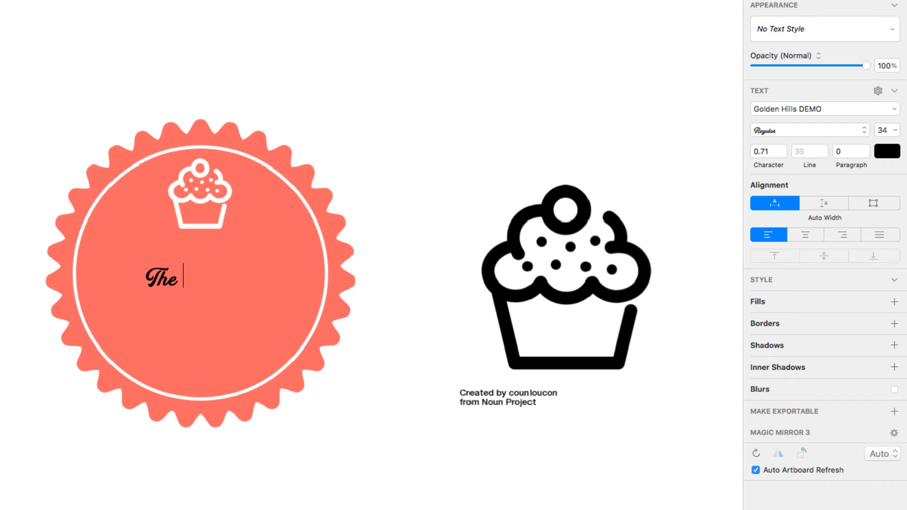
text(le)
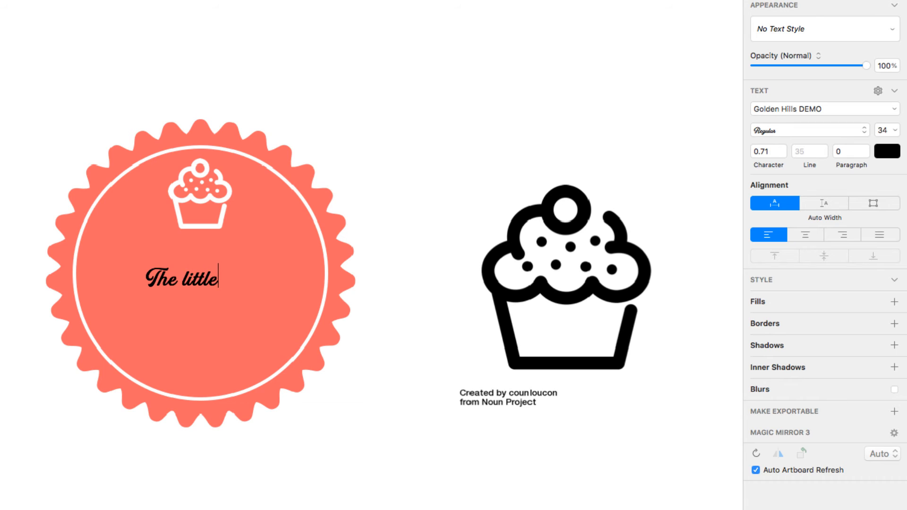
key(Return)
key(super+z)
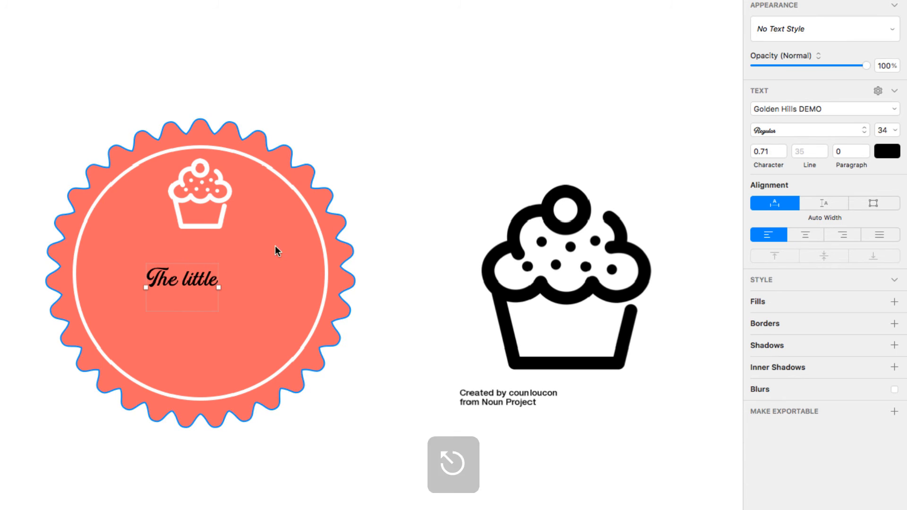
- Make the "The little" text white FFFFFF at size 75 and centre it directly beneath the cupcake
click(875, 153)
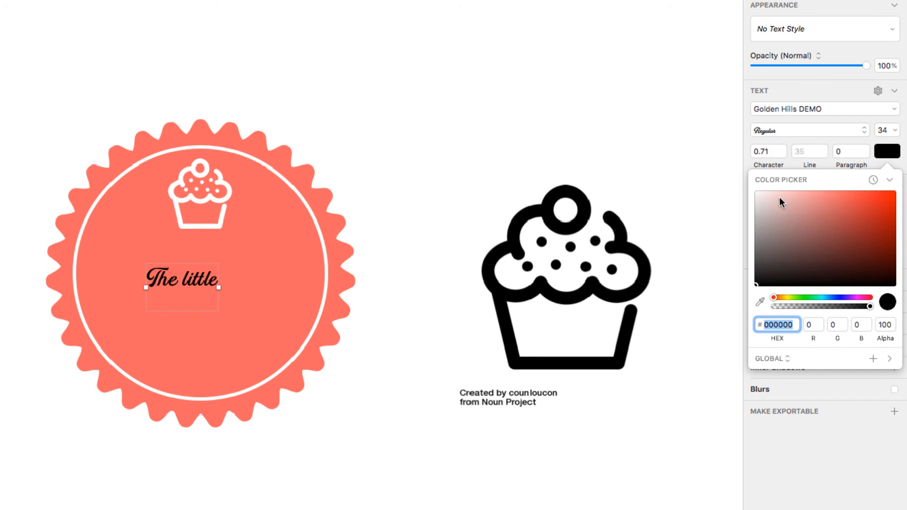
drag(779, 202, 718, 178)
drag(890, 130, 848, 148)
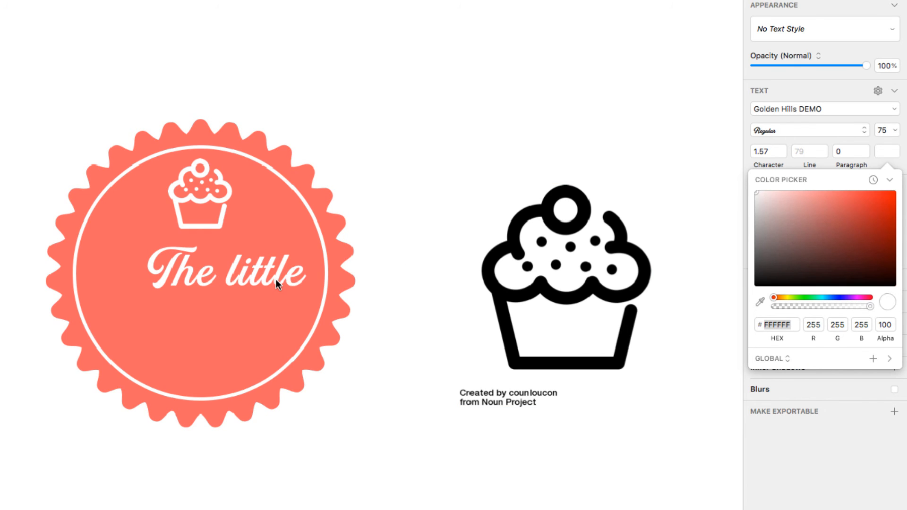
drag(273, 279, 248, 272)
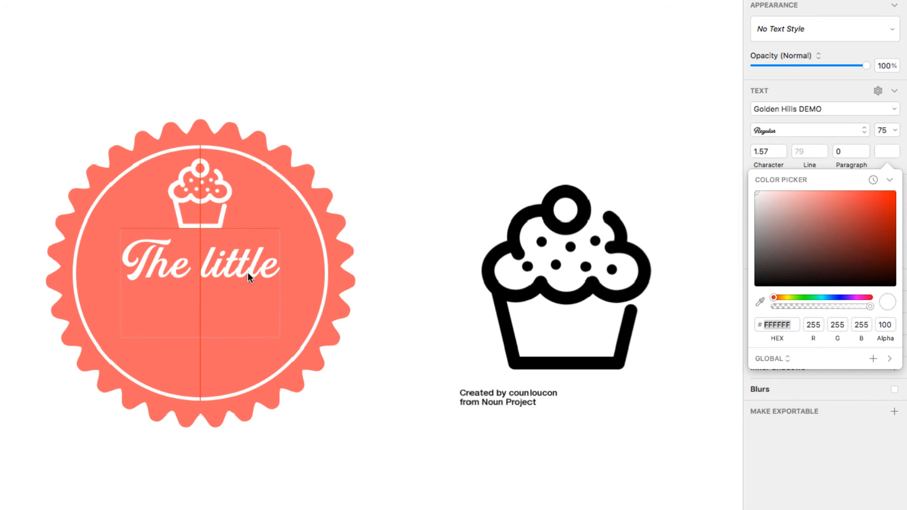
- Replace the wording of the "The little" text layer with "Bakery"
click(219, 348)
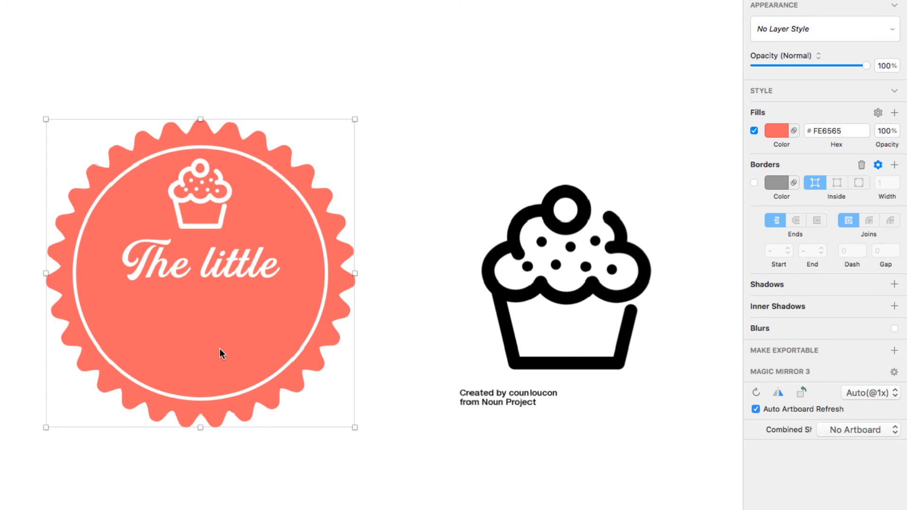
key(t)
click(172, 322)
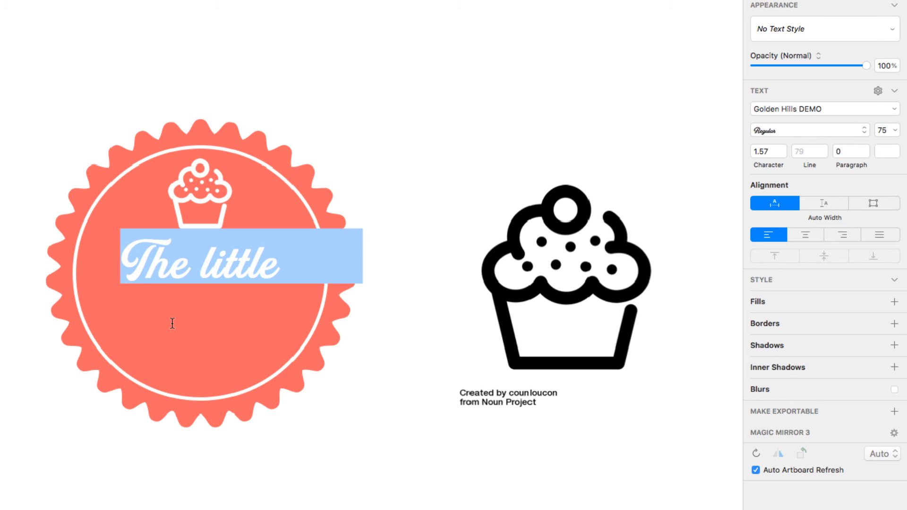
text(Bakery)
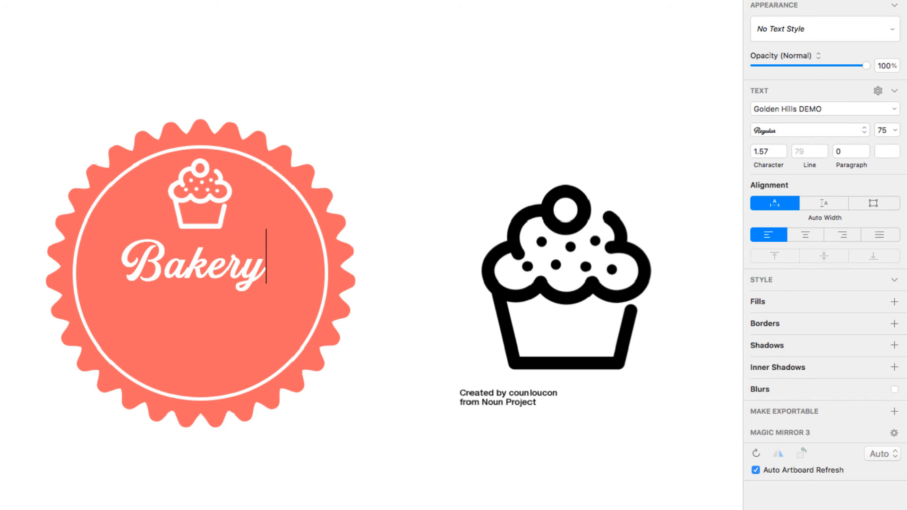
key(Escape)
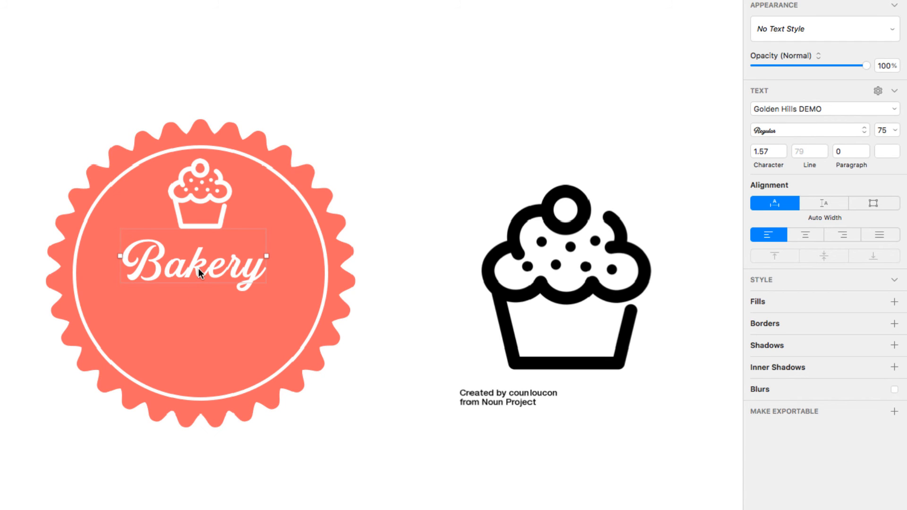
- Move the "Bakery" text to the lower part of the badge, enlarge it to size 84 and centre it horizontally
drag(199, 268, 204, 339)
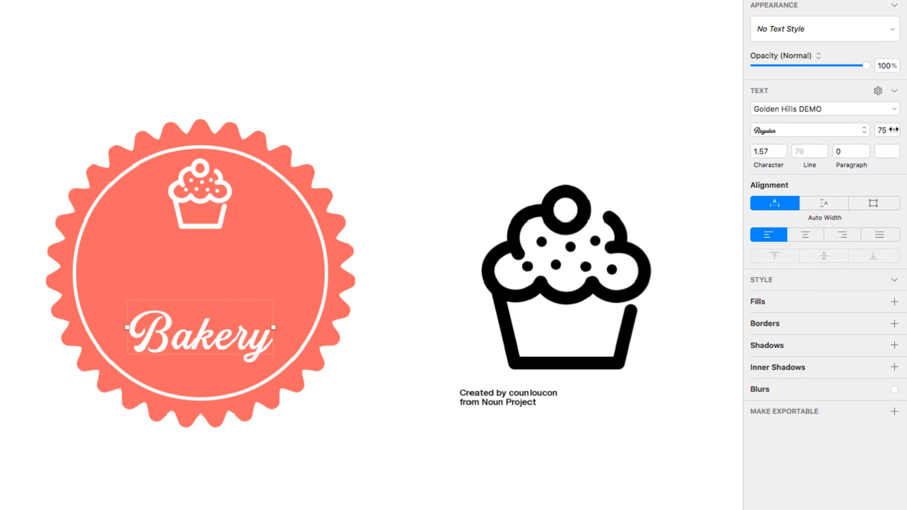
drag(892, 129, 896, 130)
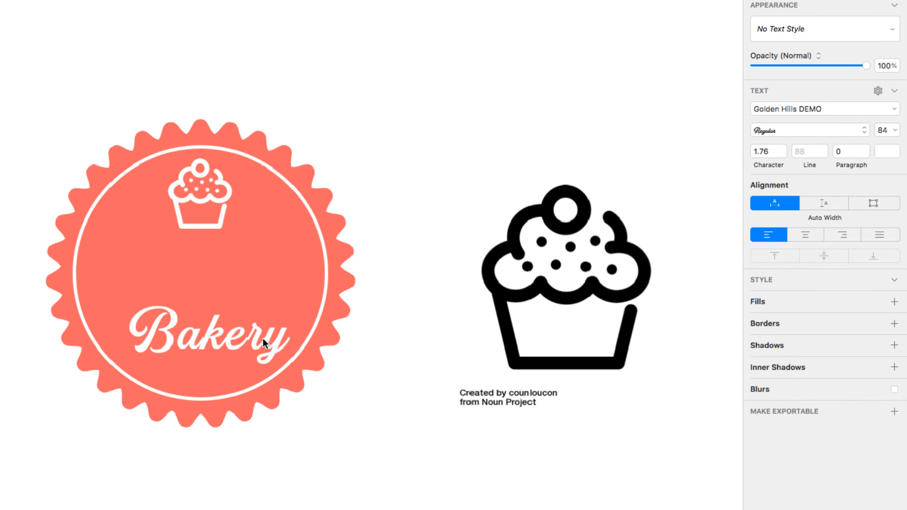
drag(254, 339, 247, 334)
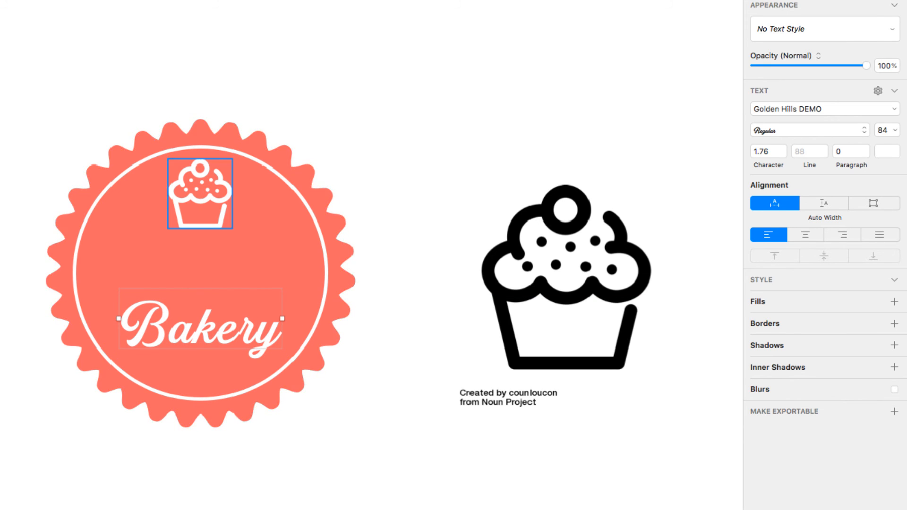
- Add a new text layer reading "The little" above the "Bakery" text
click(151, 279)
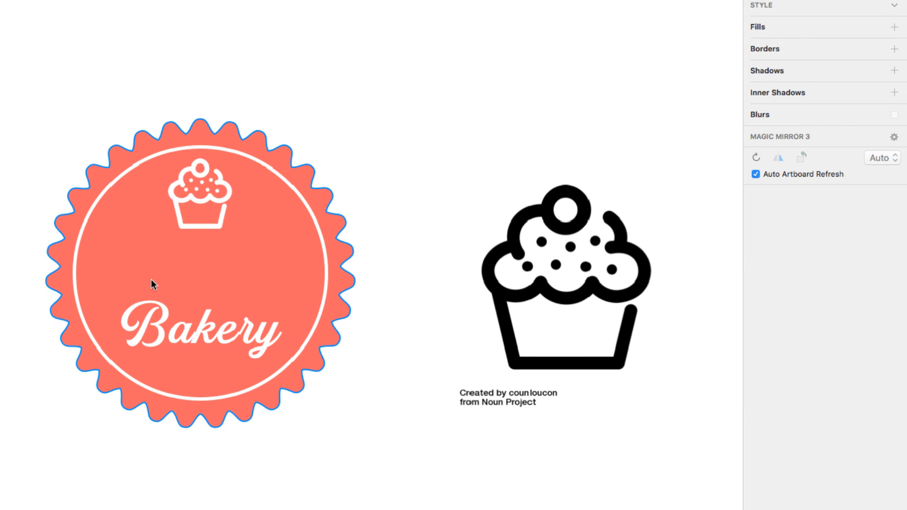
key(t)
click(190, 272)
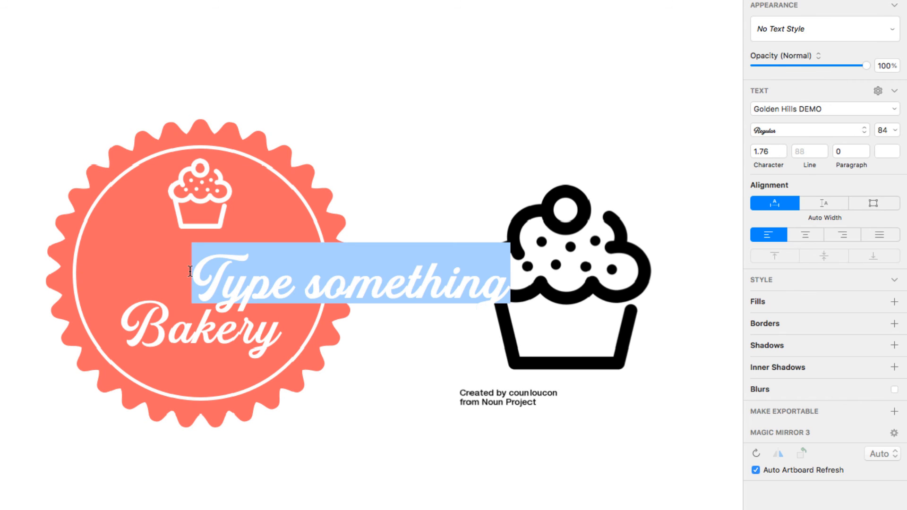
text(The li)
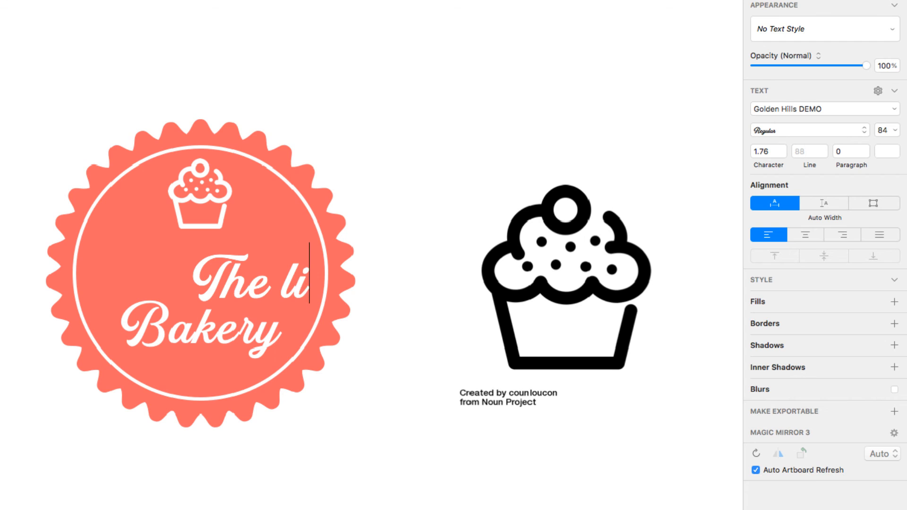
text(ttle)
key(Escape)
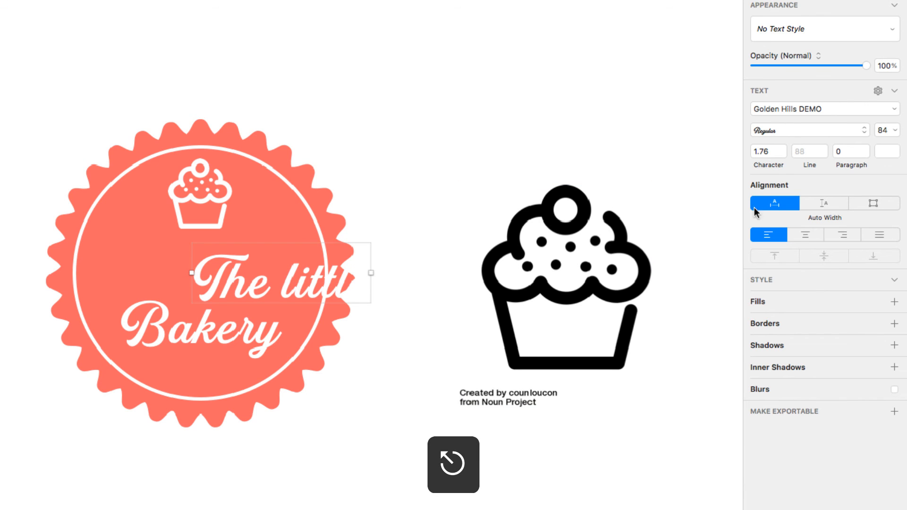
- Reduce the "The little" text to size 69 and centre it between the cupcake and "Bakery"
drag(897, 134, 886, 133)
drag(289, 285, 222, 270)
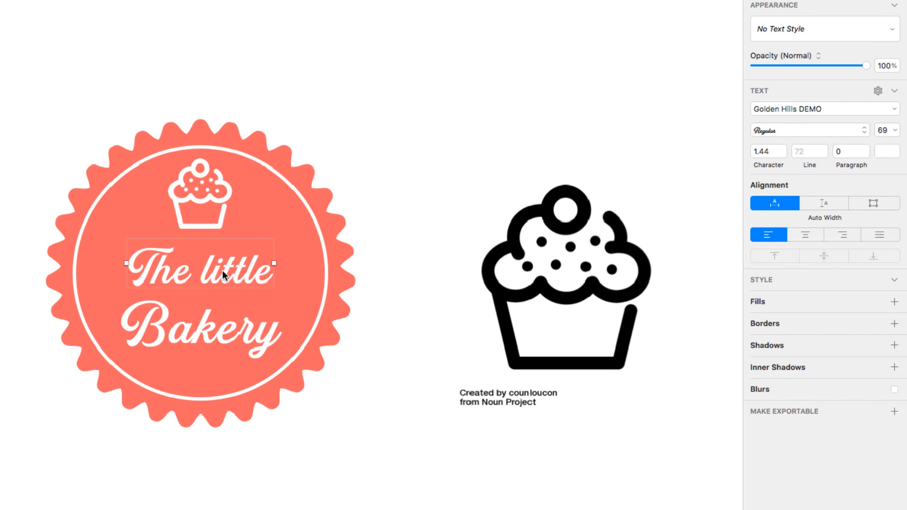
click(424, 224)
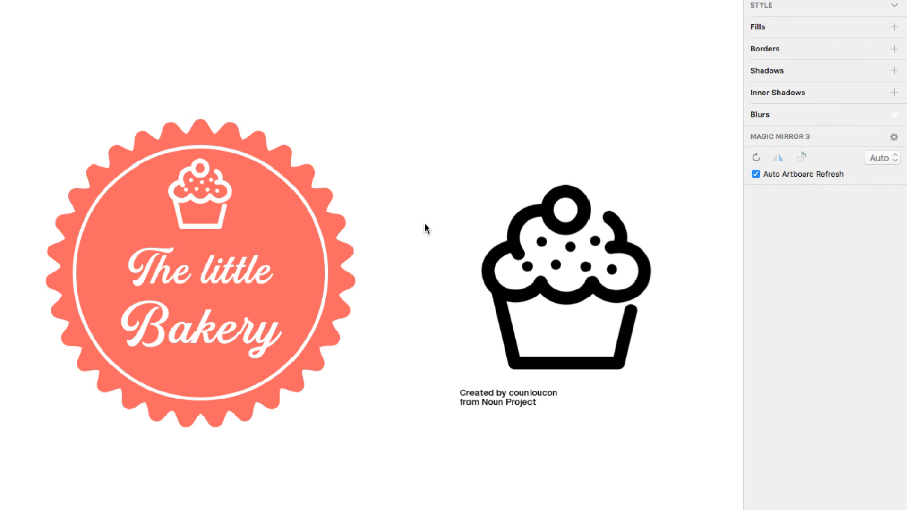